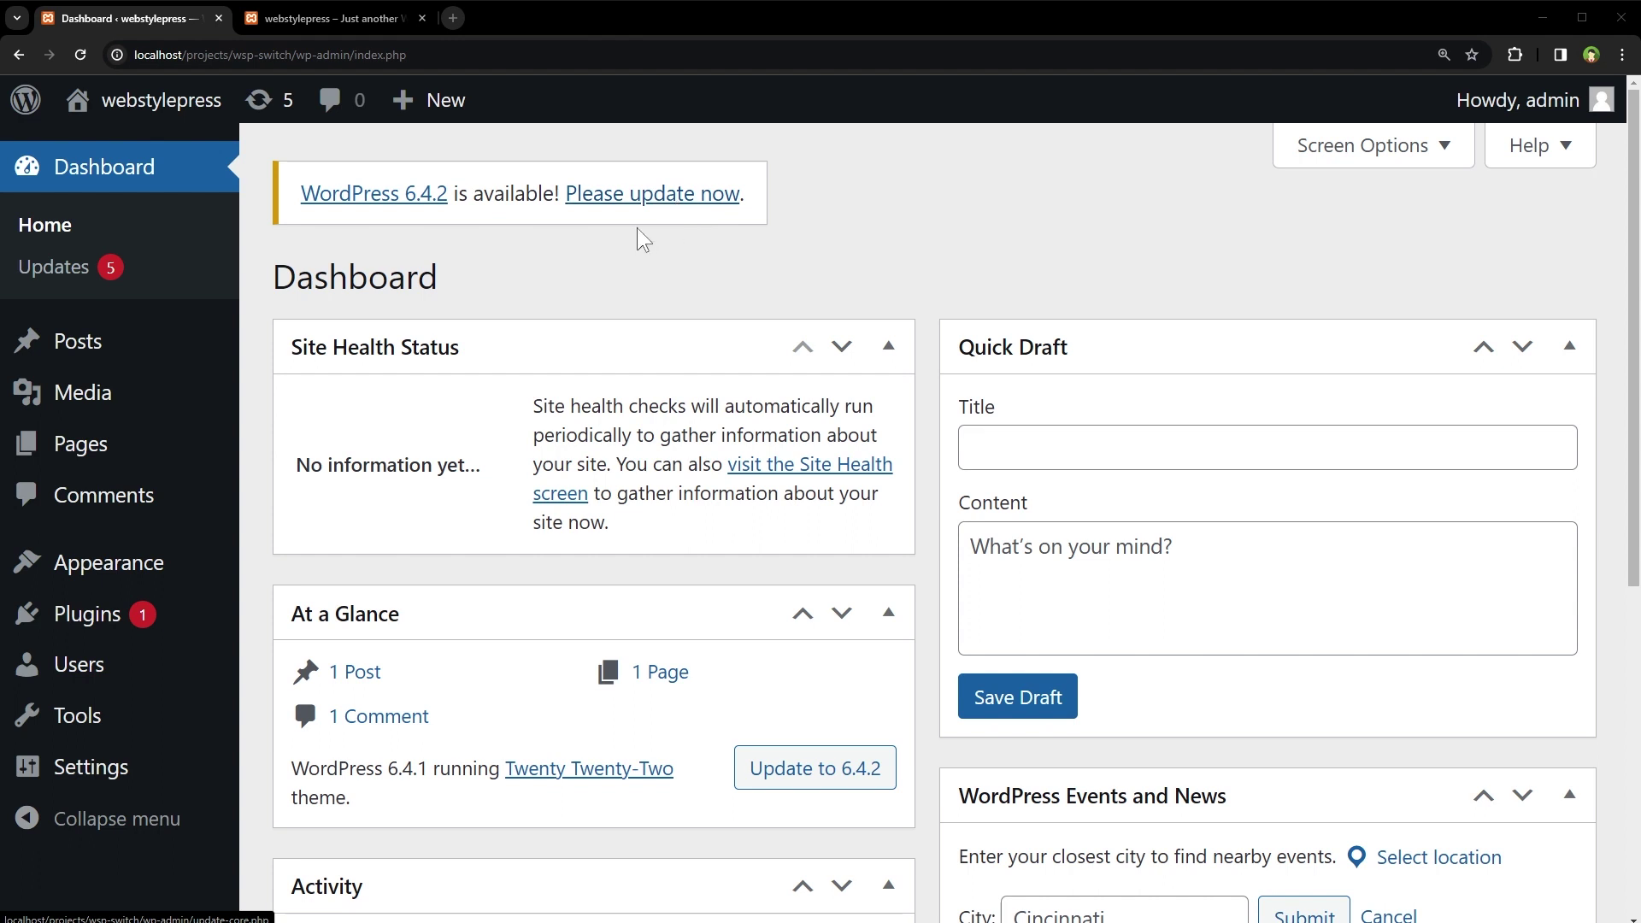
Run the core update from WordPress 6.4.1 to 6.4.2
click(702, 201)
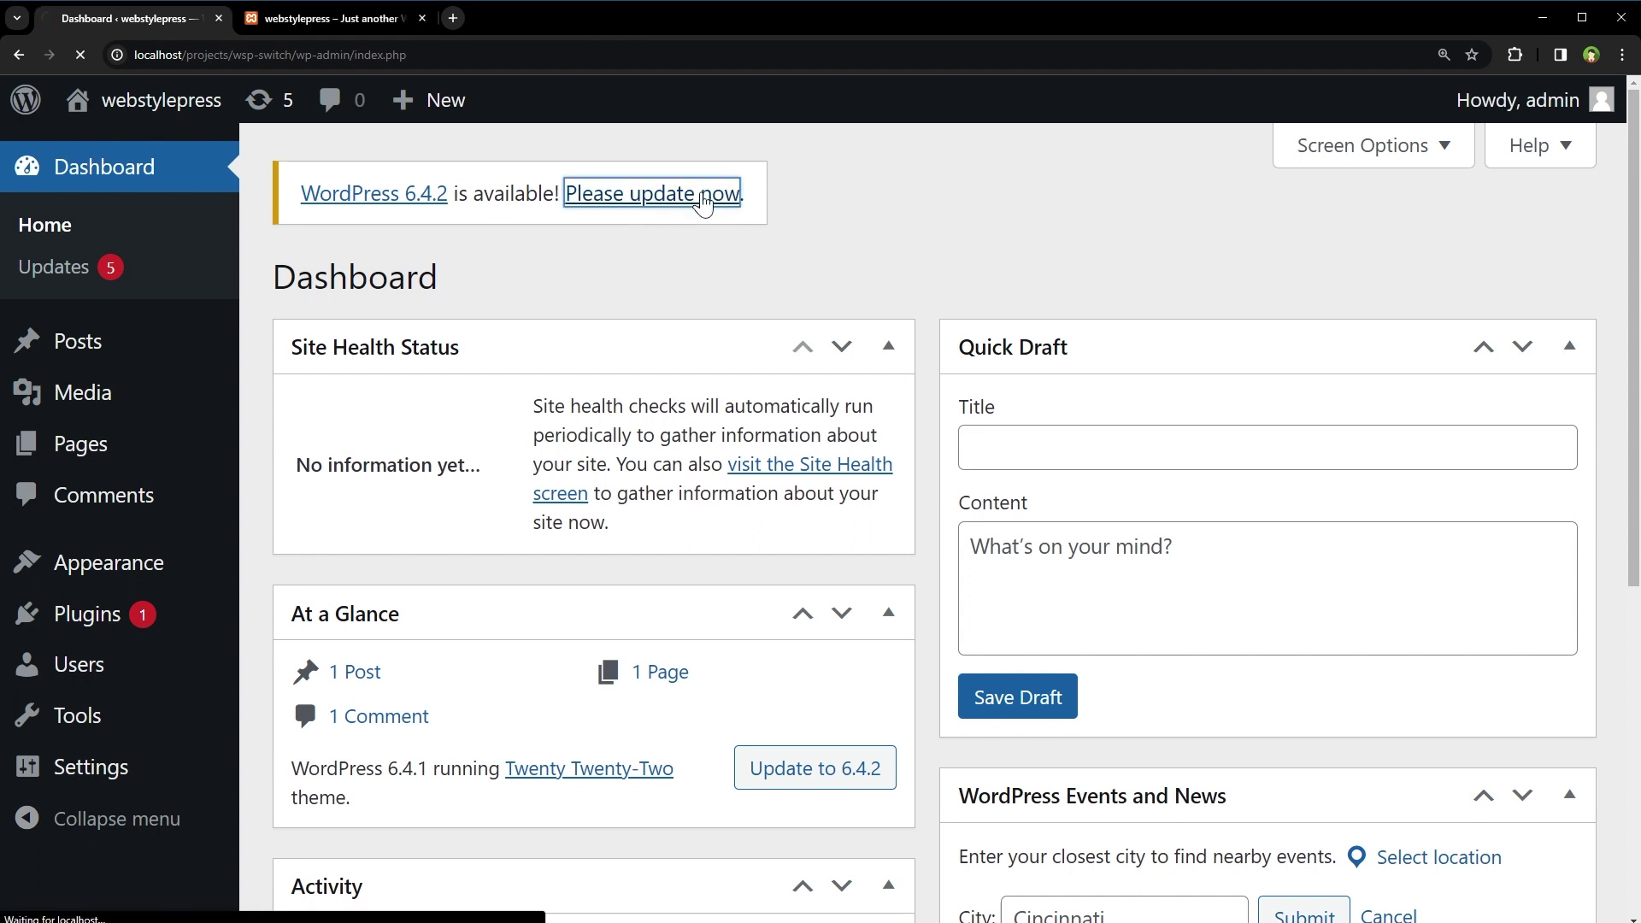
scroll(429, 556, down, 5)
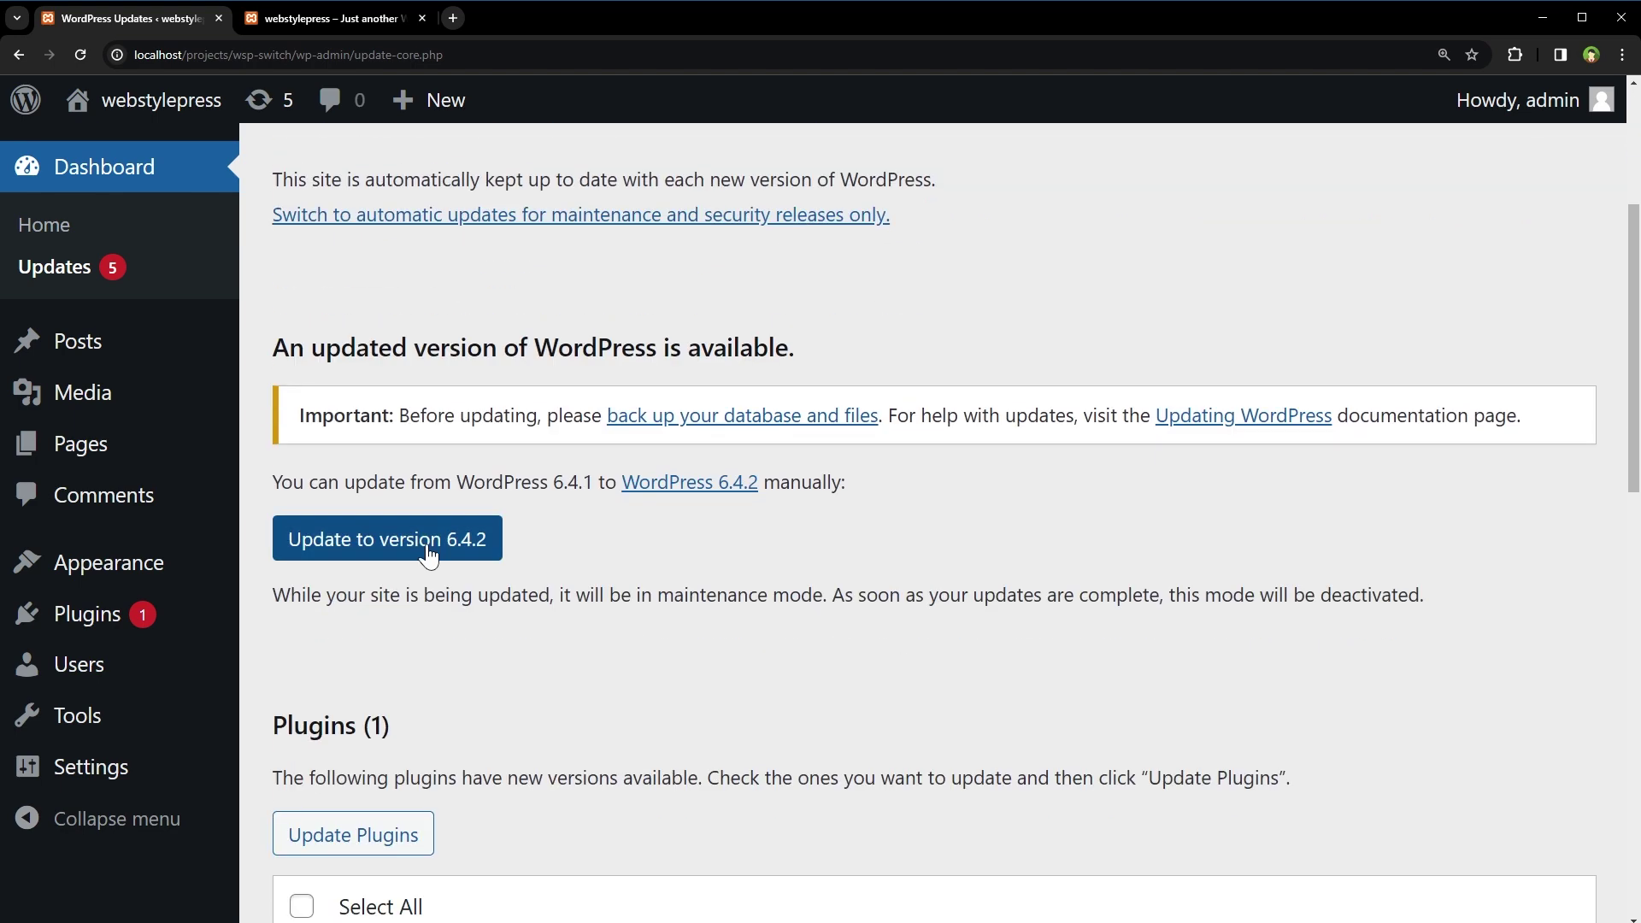
click(428, 555)
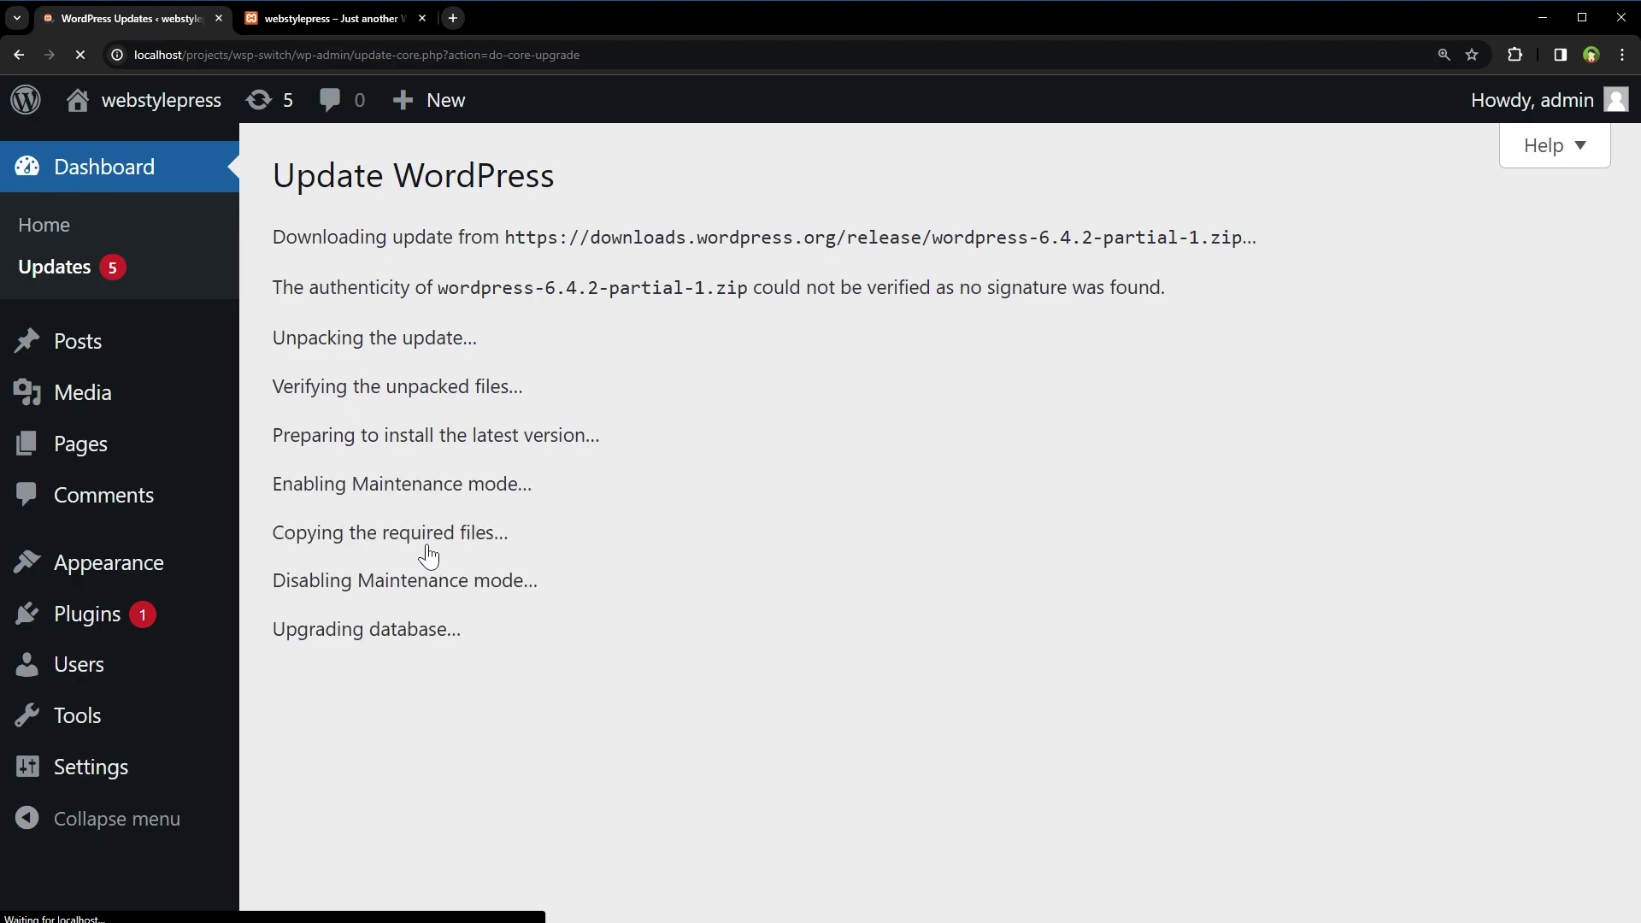
Verify the About page footer shows WordPress version 6.4.2
scroll(674, 540, down, 10)
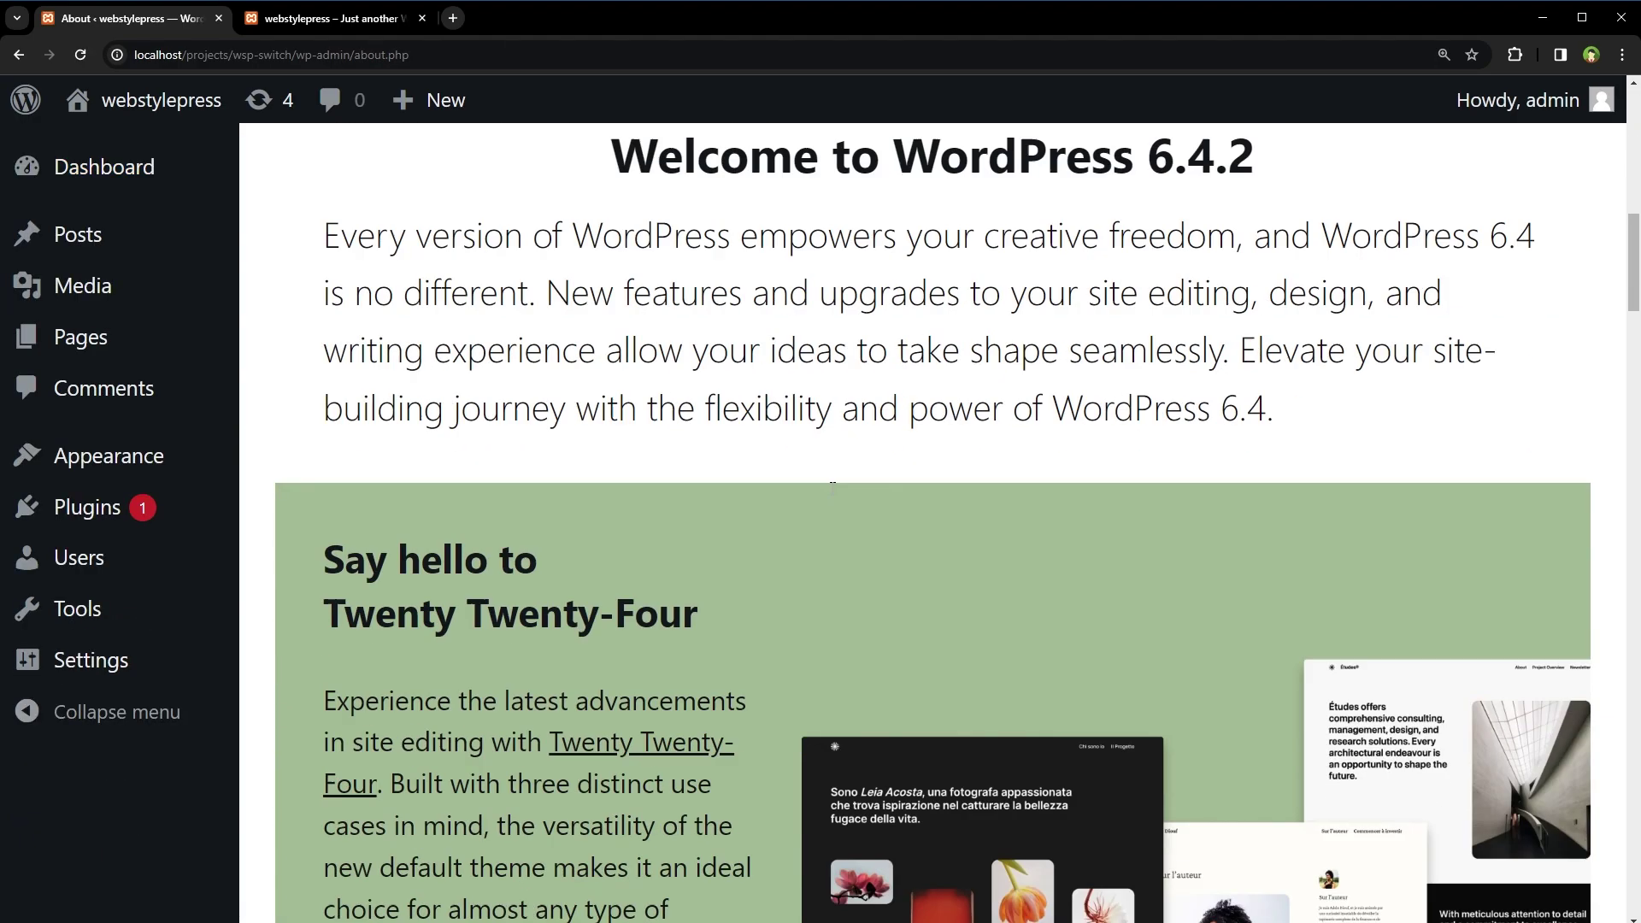
scroll(833, 485, down, 15)
drag(1488, 900, 1601, 900)
click(1341, 710)
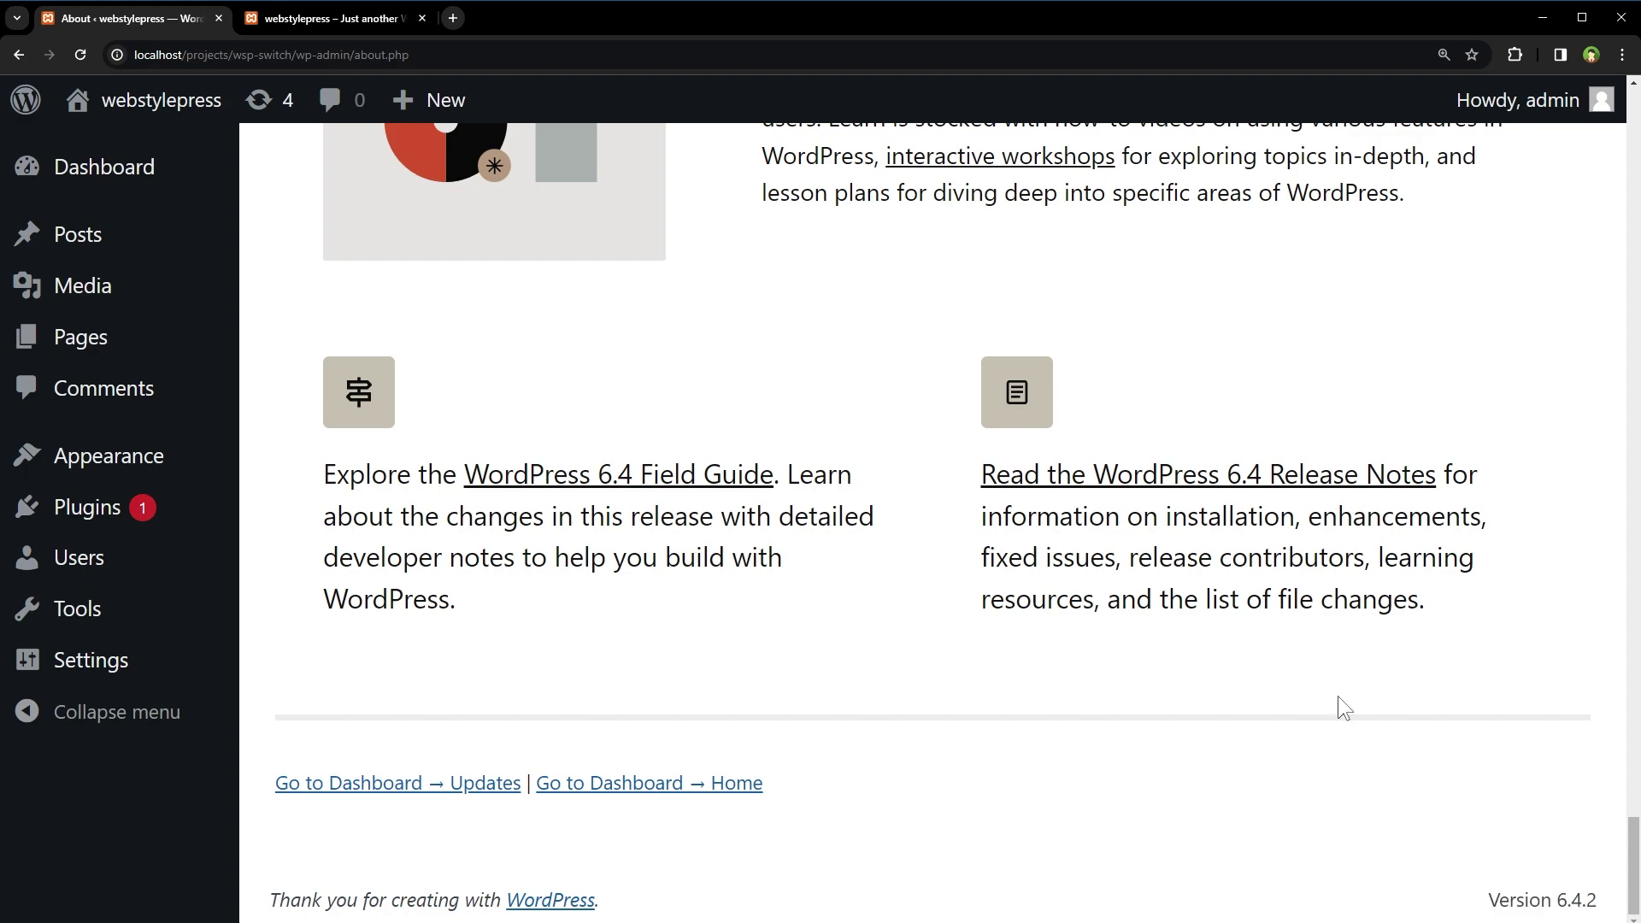
scroll(1339, 698, up, 20)
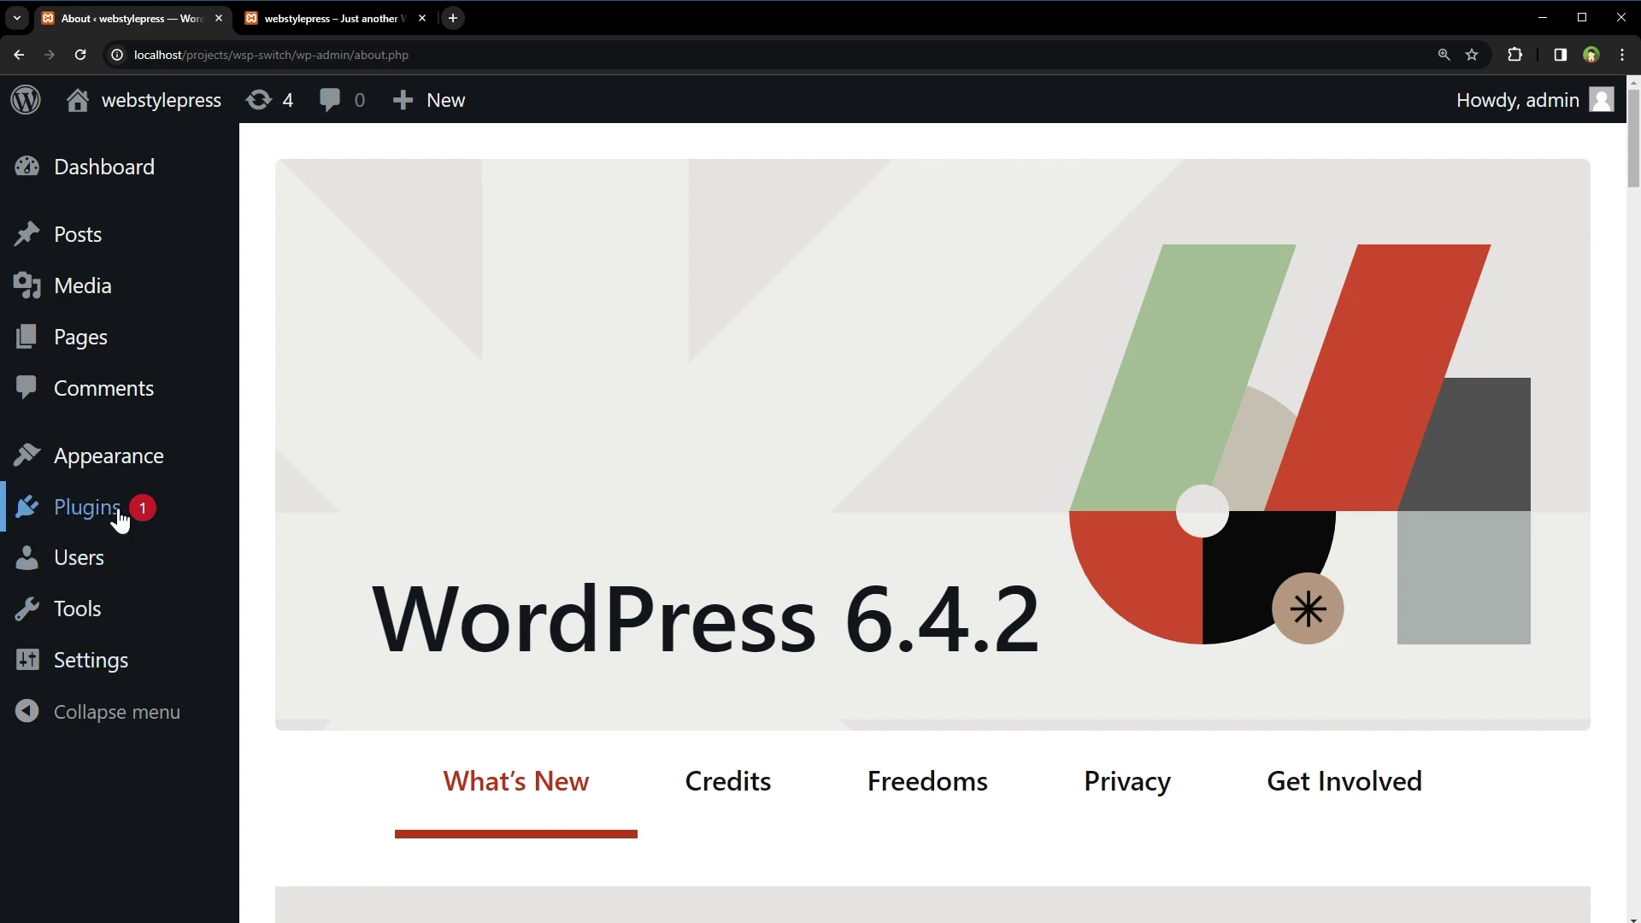
Search the plugin directory for 'WP Downgrade'
mouse_move(121, 513)
click(348, 556)
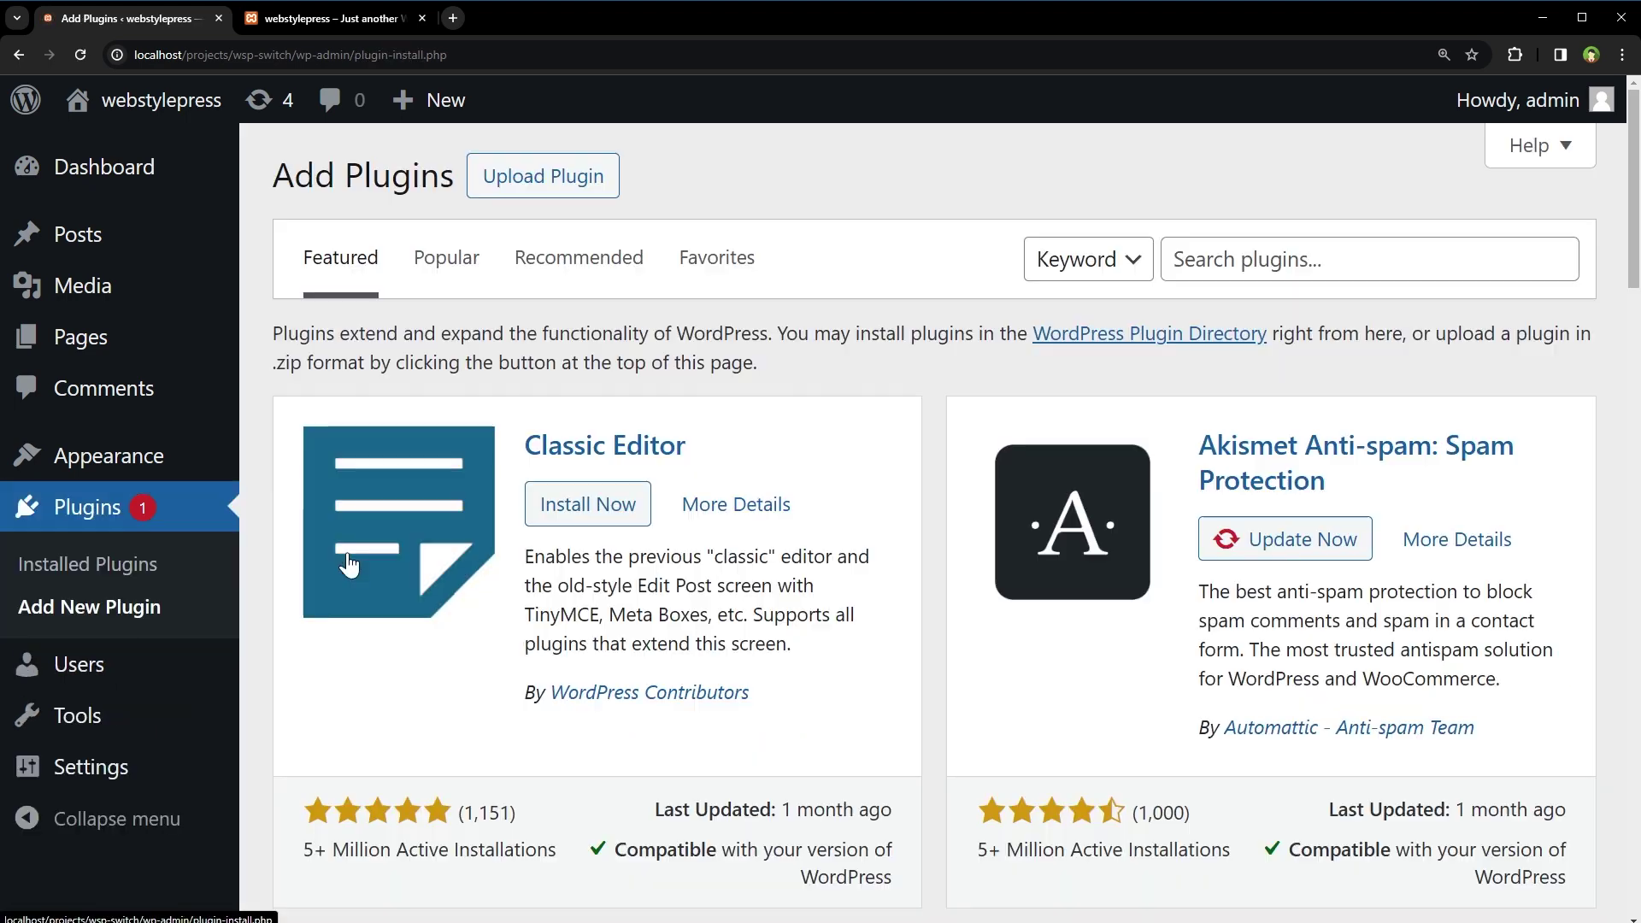
click(1414, 259)
text(WP Downgrade)
drag(1396, 259, 1035, 278)
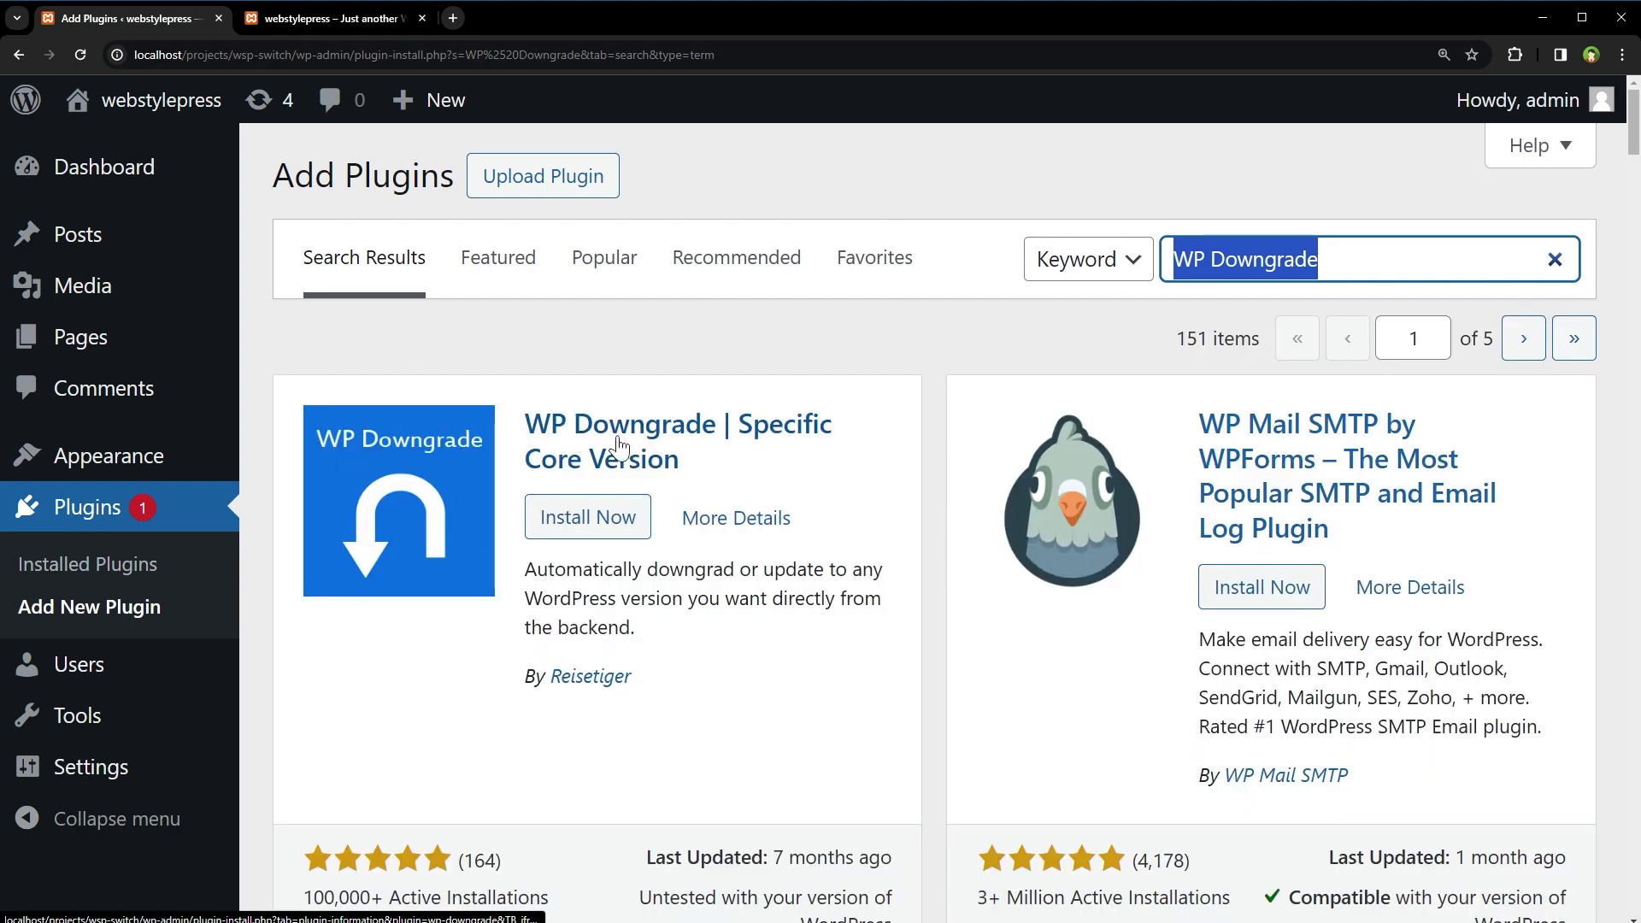
Install and activate WP Downgrade | Specific Core Version 1.2.6
click(568, 517)
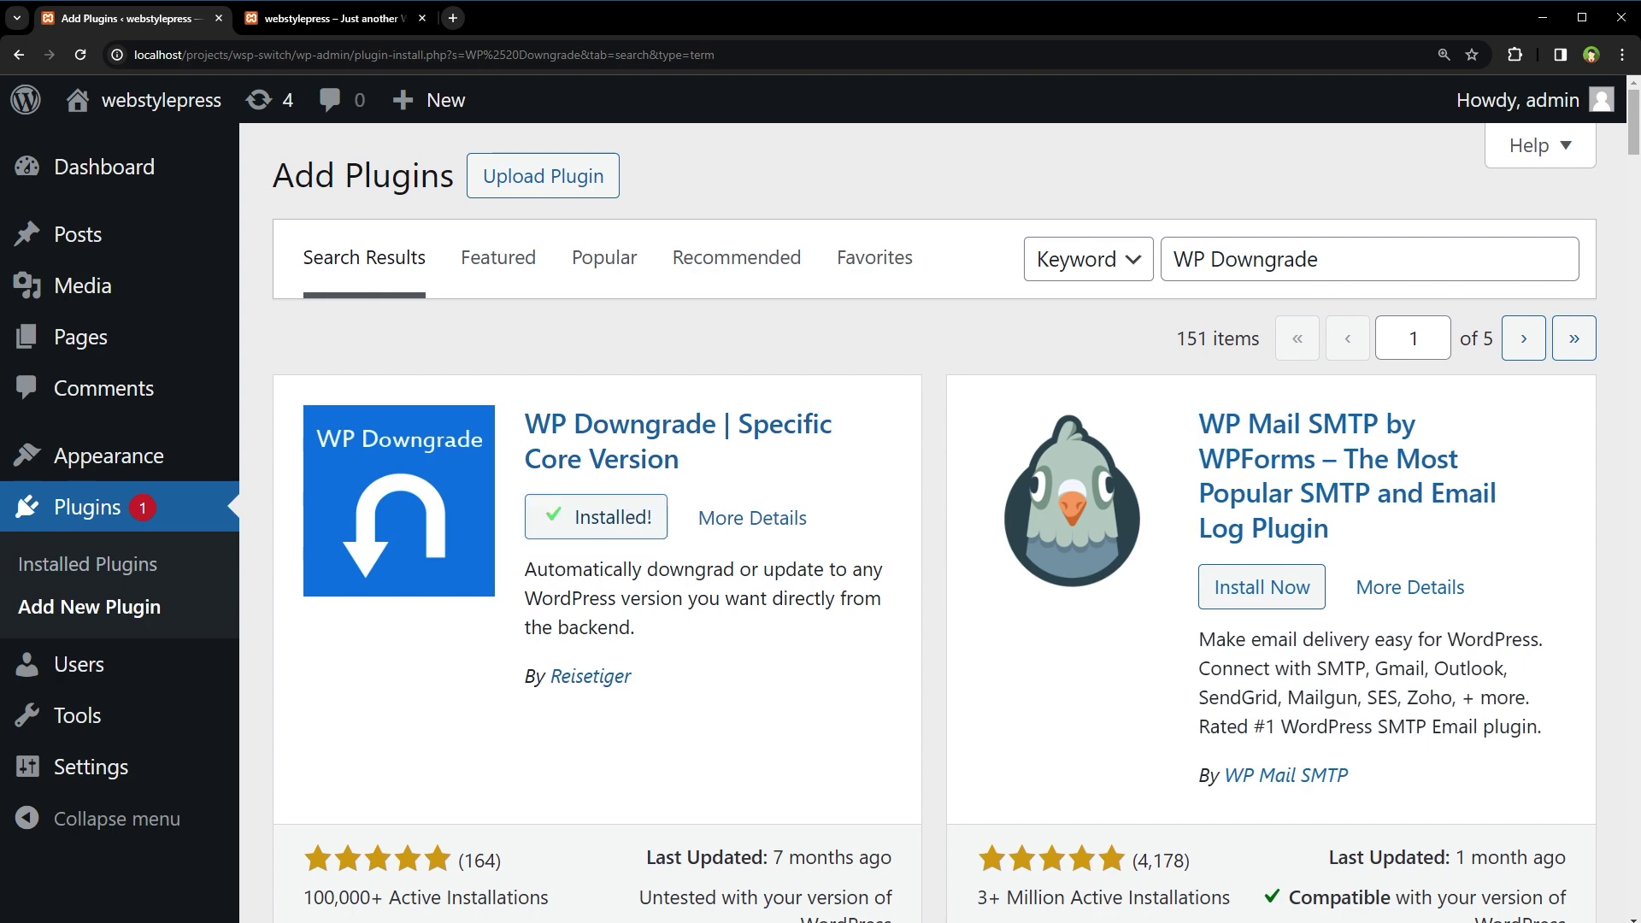
click(603, 523)
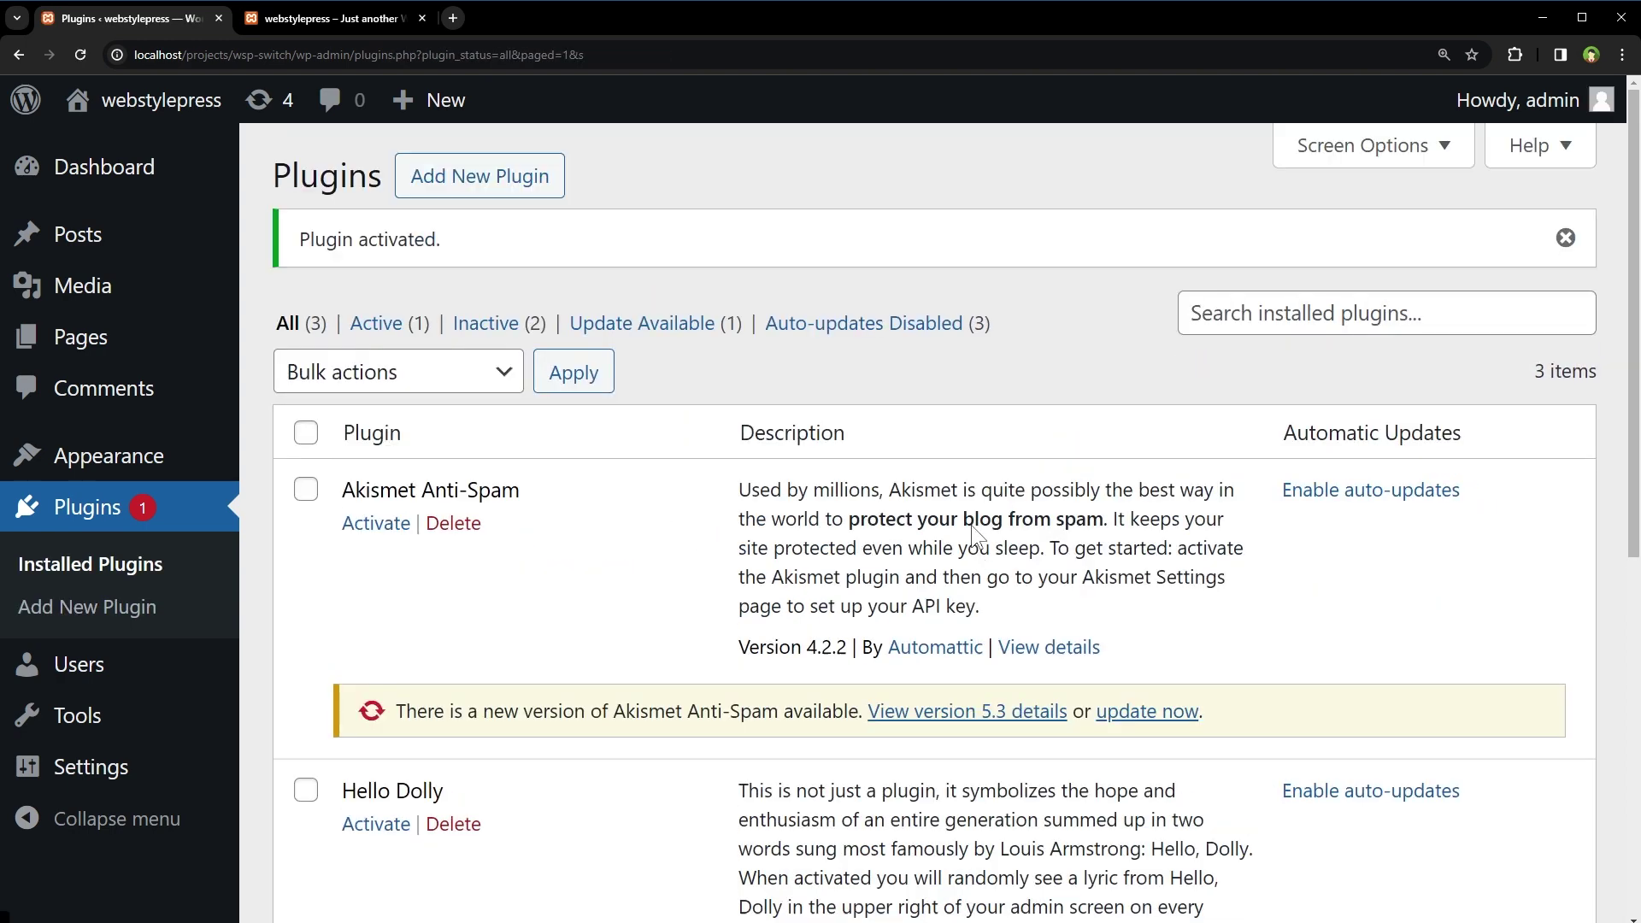
scroll(971, 525, down, 5)
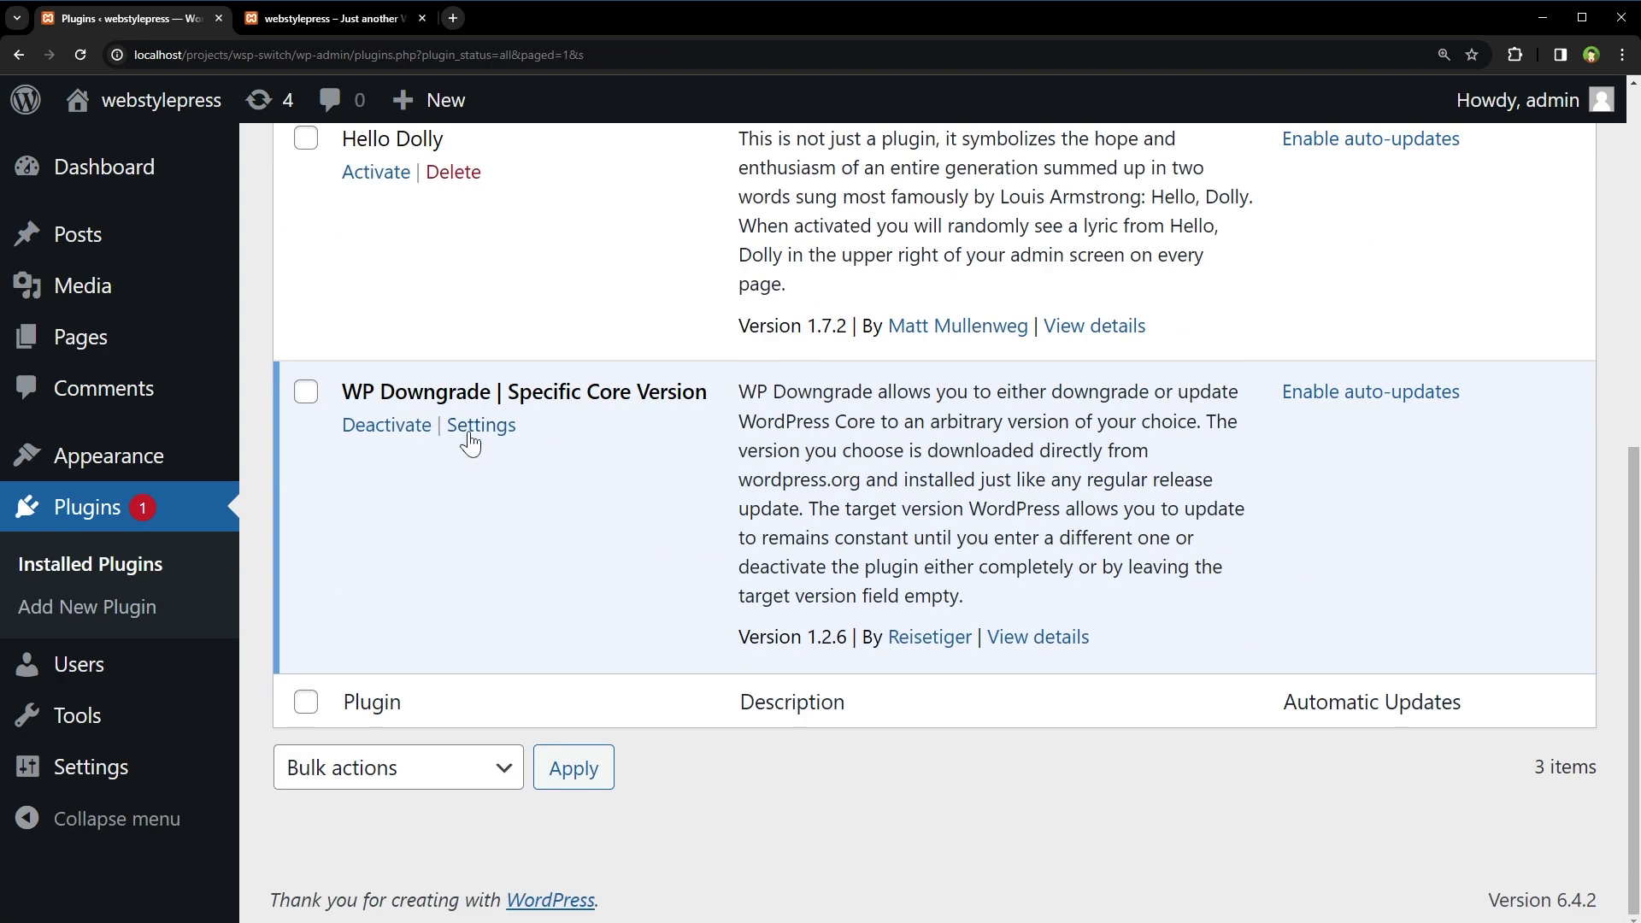
In WP Downgrade settings, confirm the current WordPress version is 6.4.2
click(470, 432)
drag(688, 472, 540, 470)
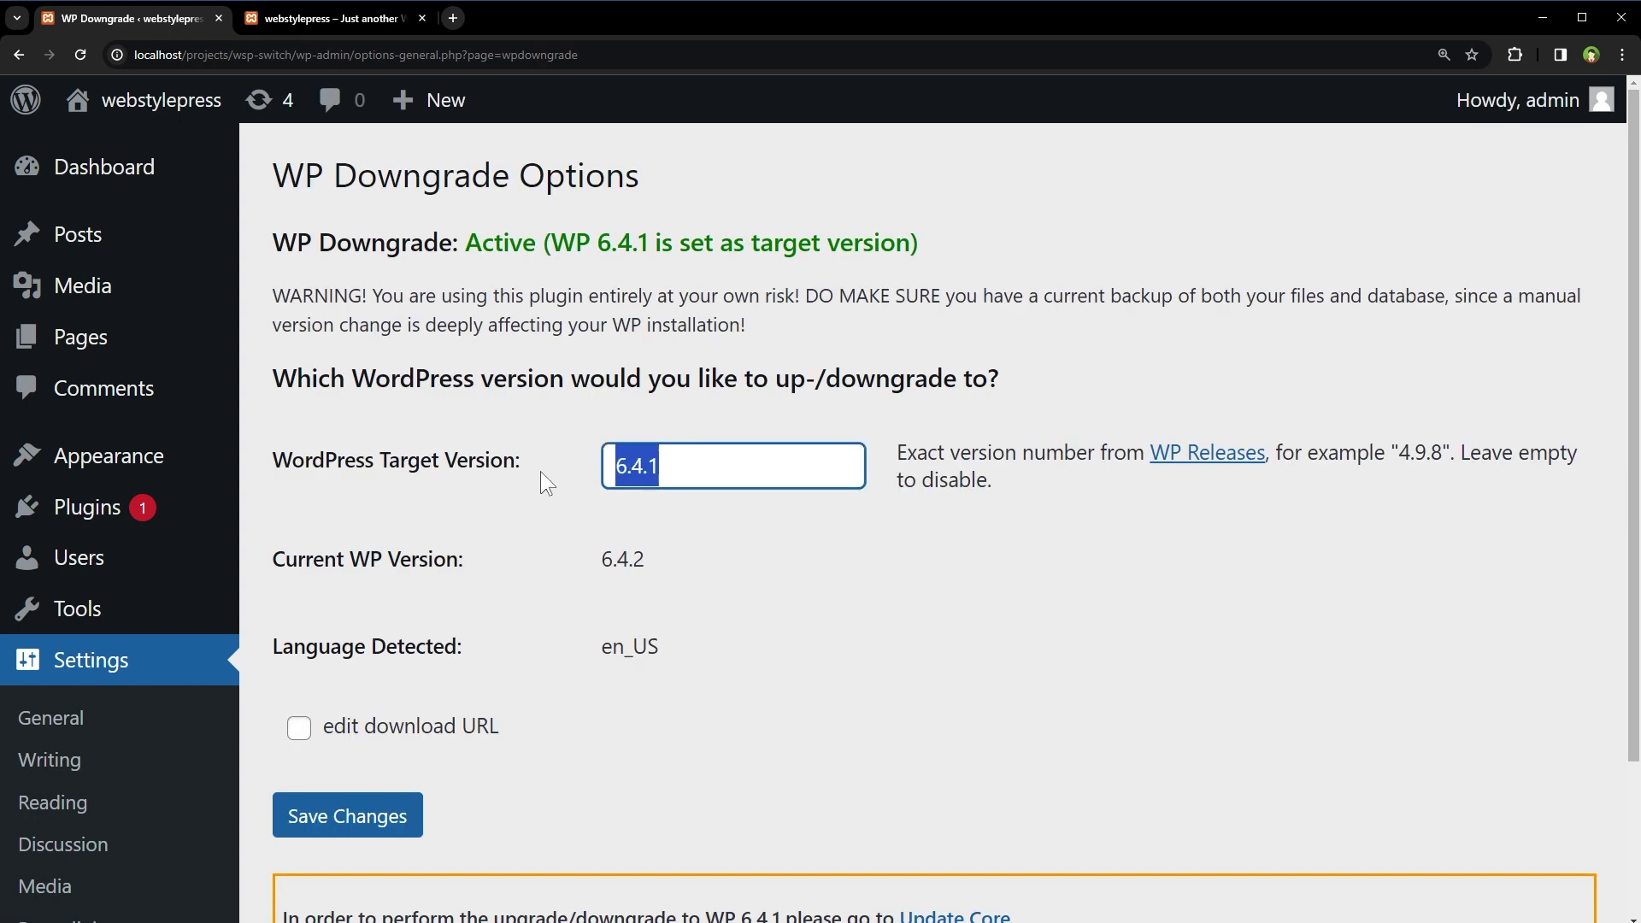
scroll(540, 475, down, 2)
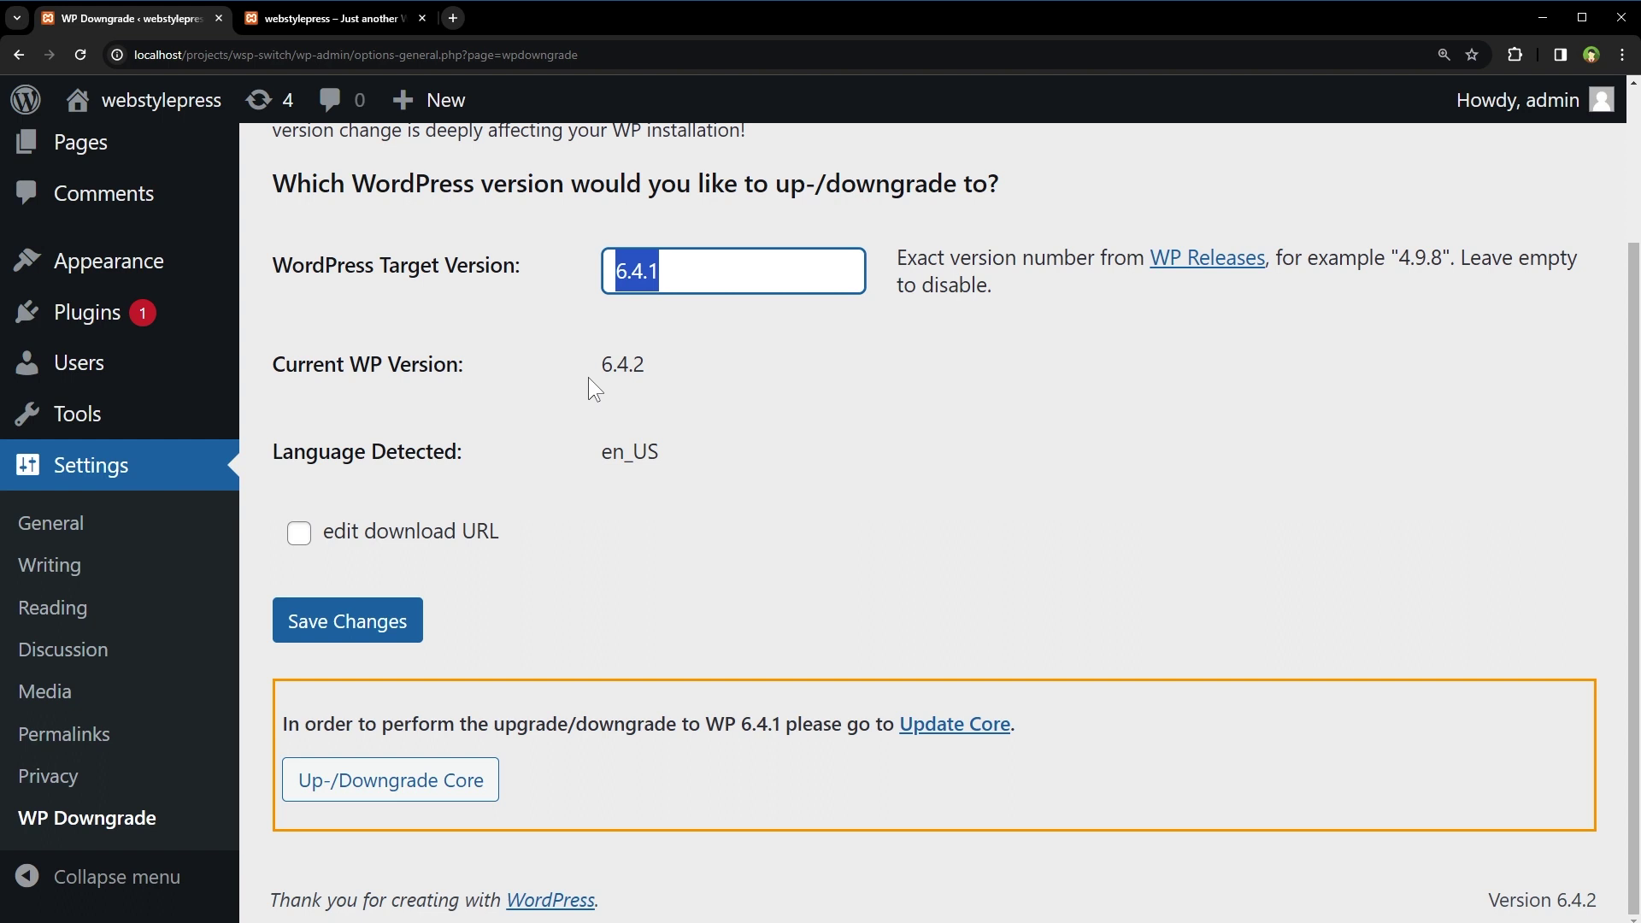
drag(604, 364, 651, 366)
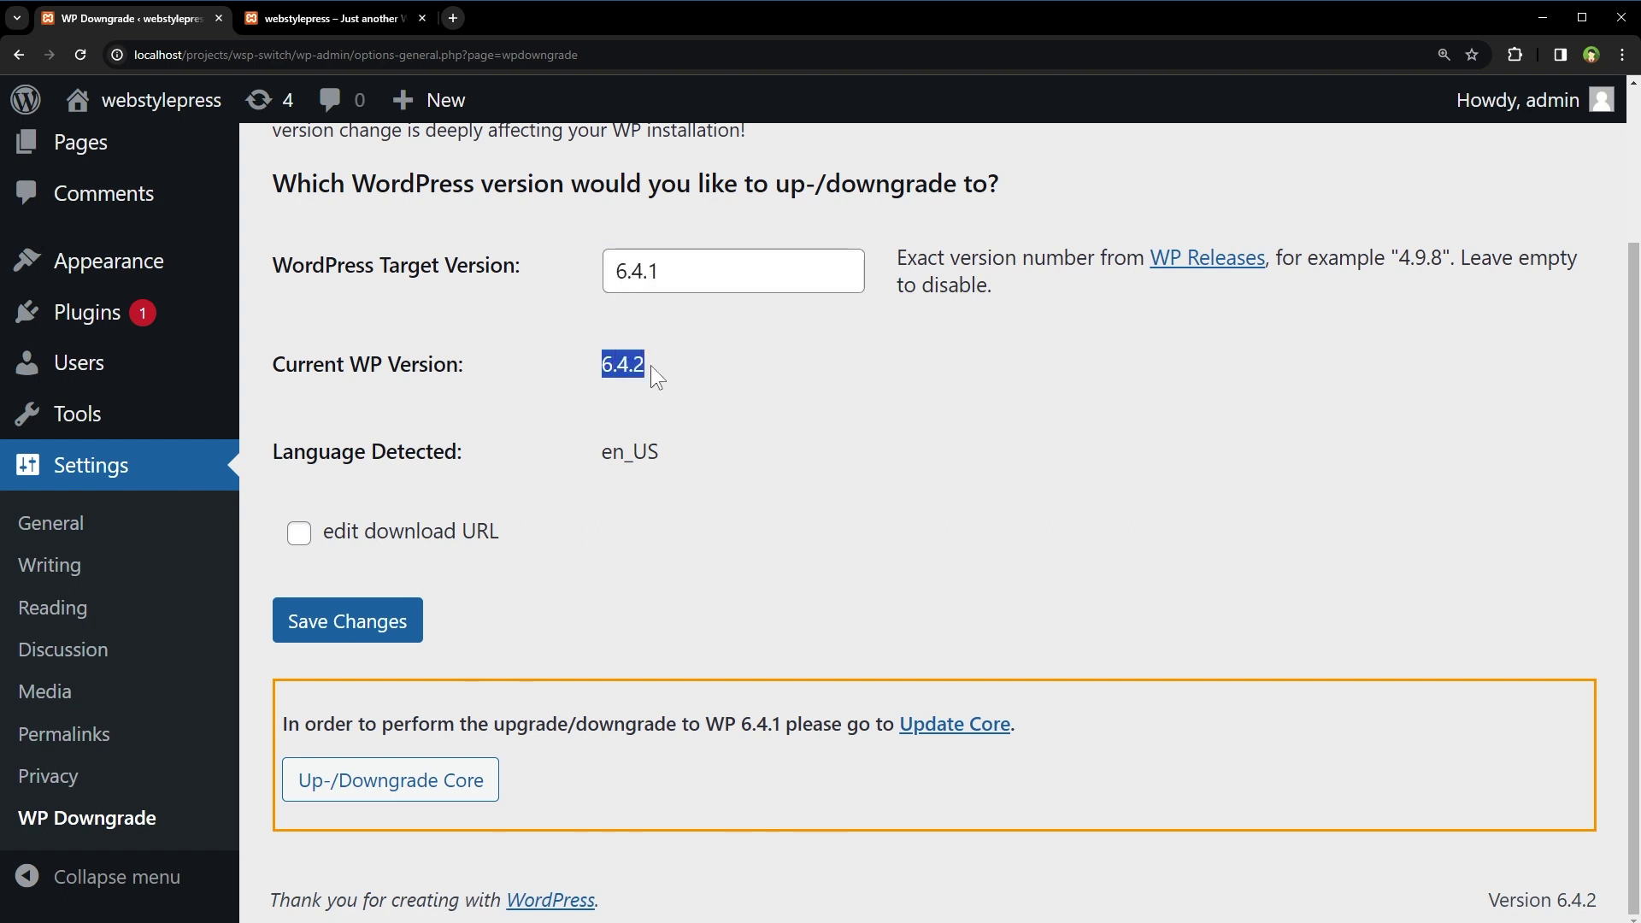
Save 6.4.1 as the WordPress Target Version
click(682, 269)
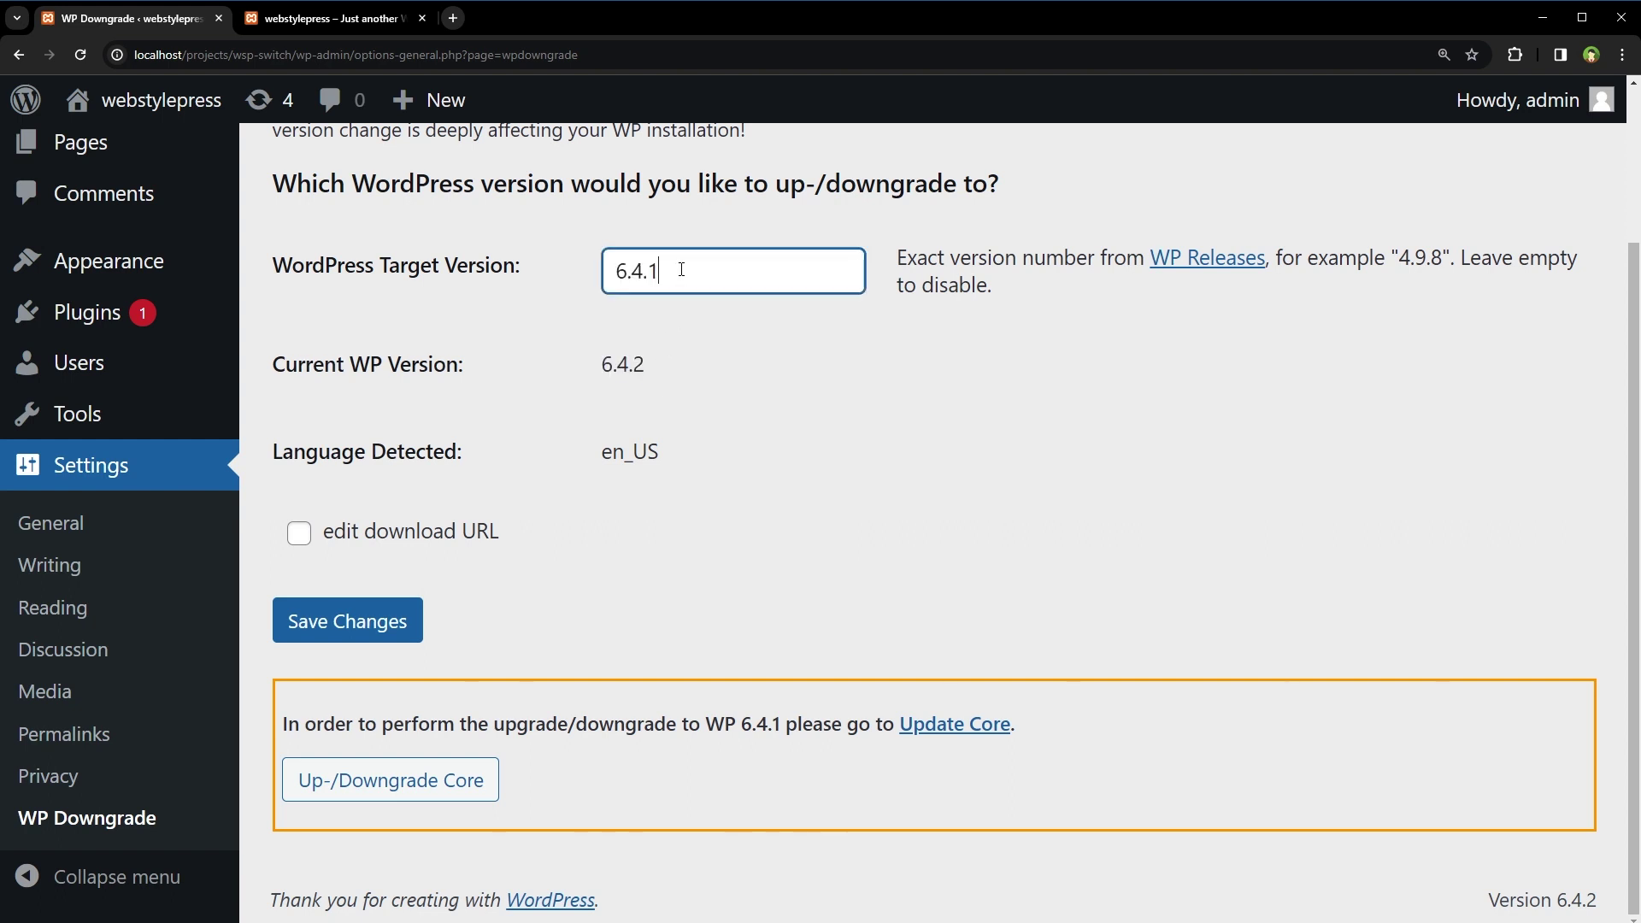
double_click(634, 272)
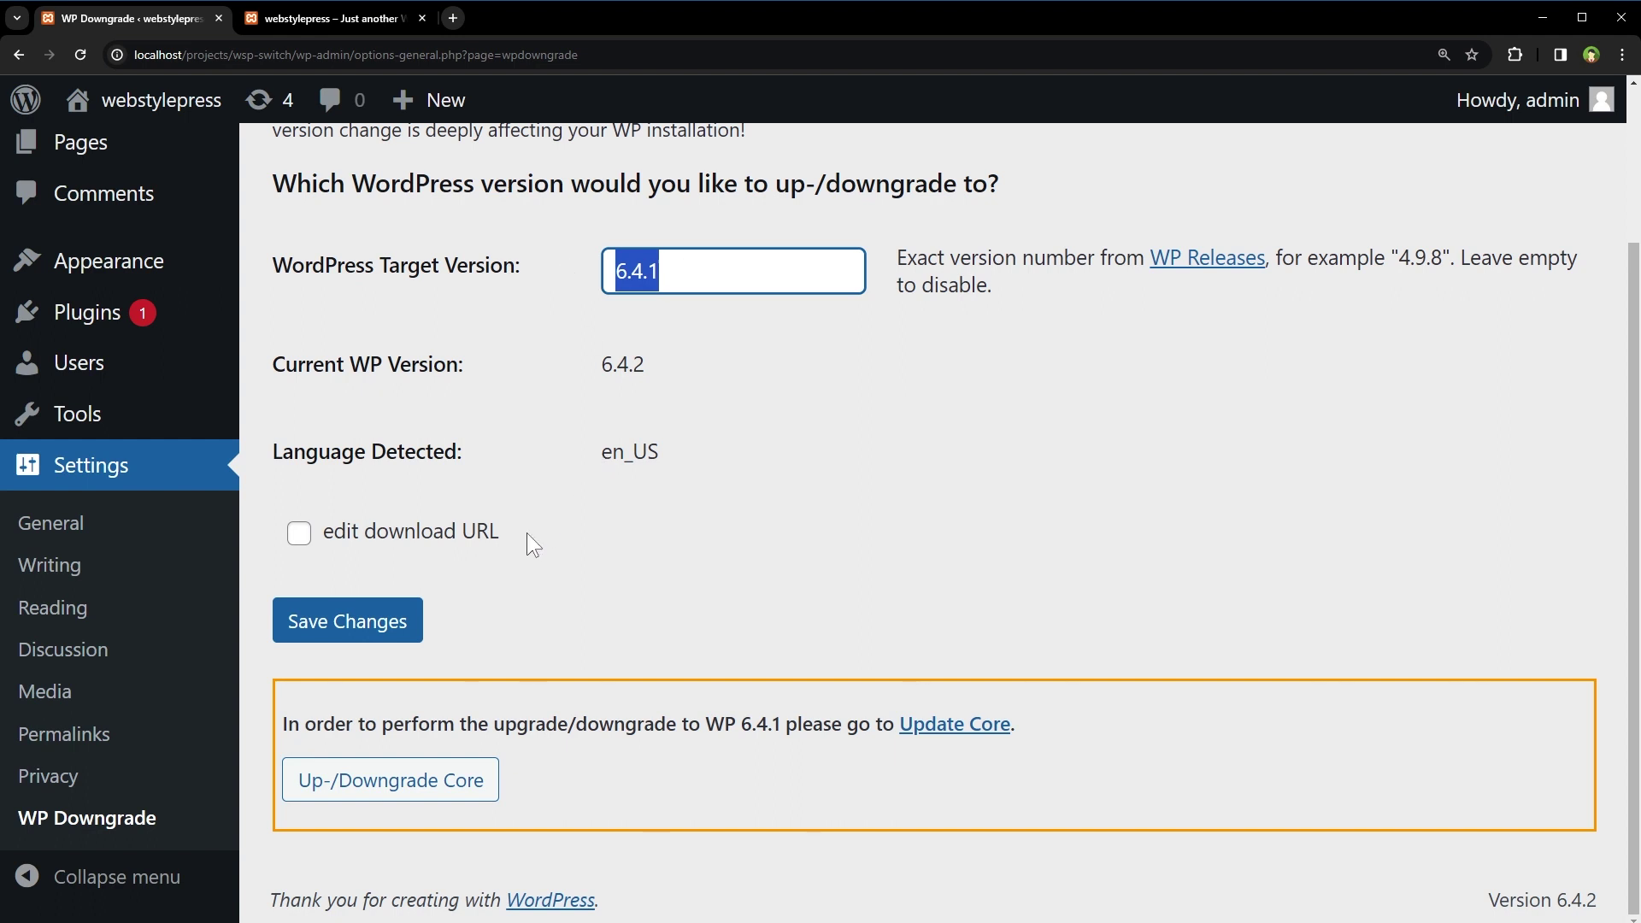
click(395, 614)
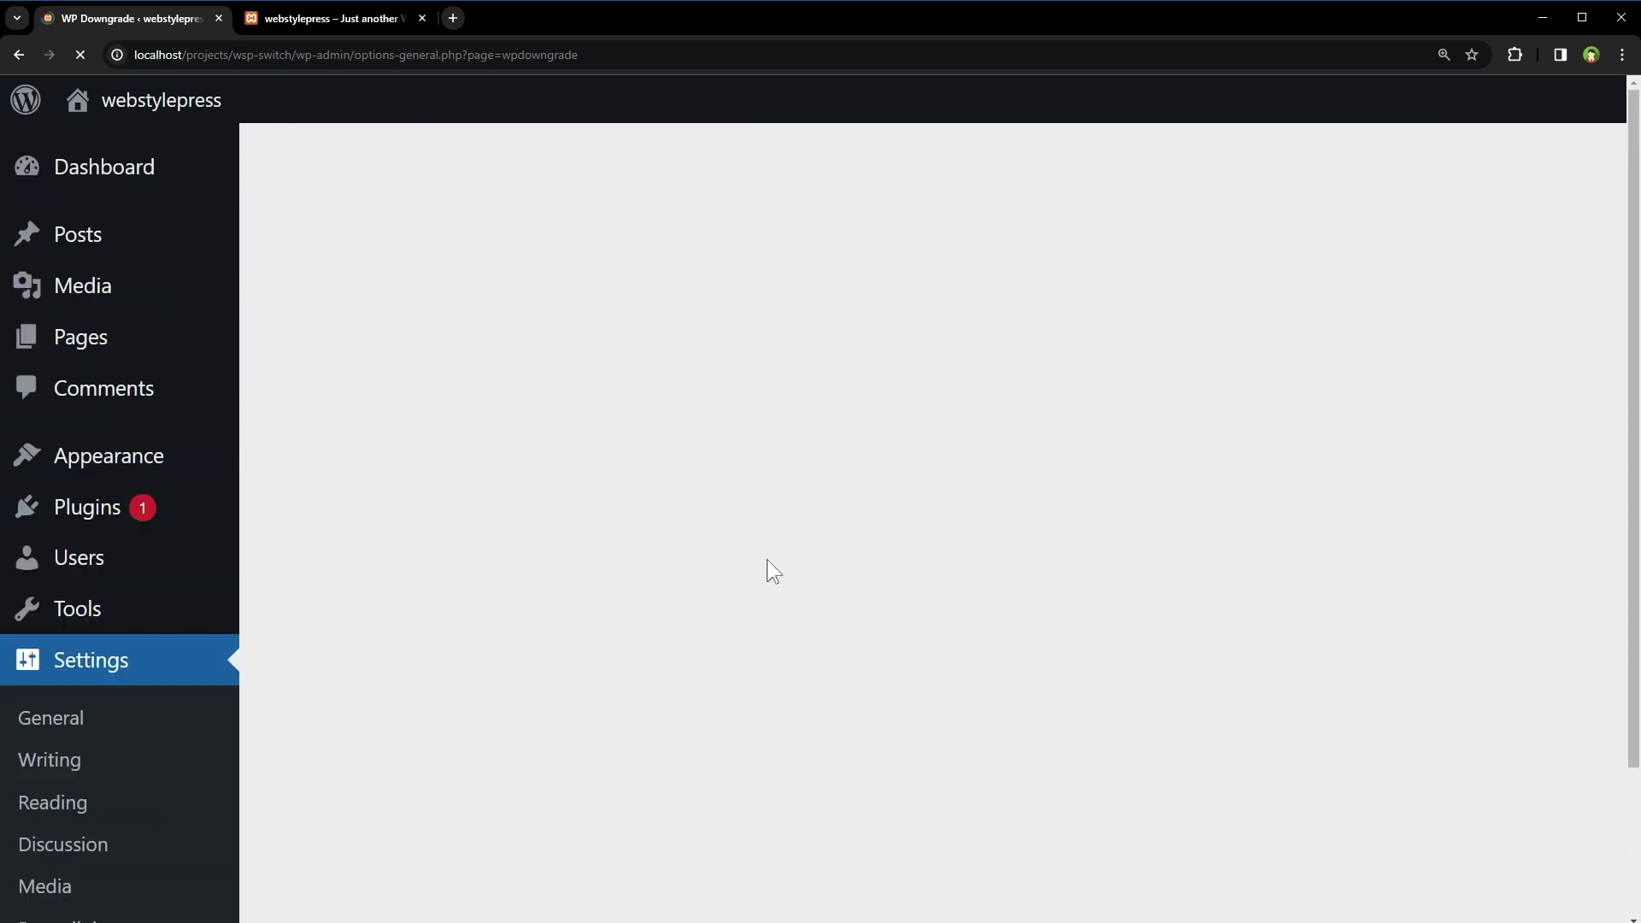
scroll(766, 559, down, 3)
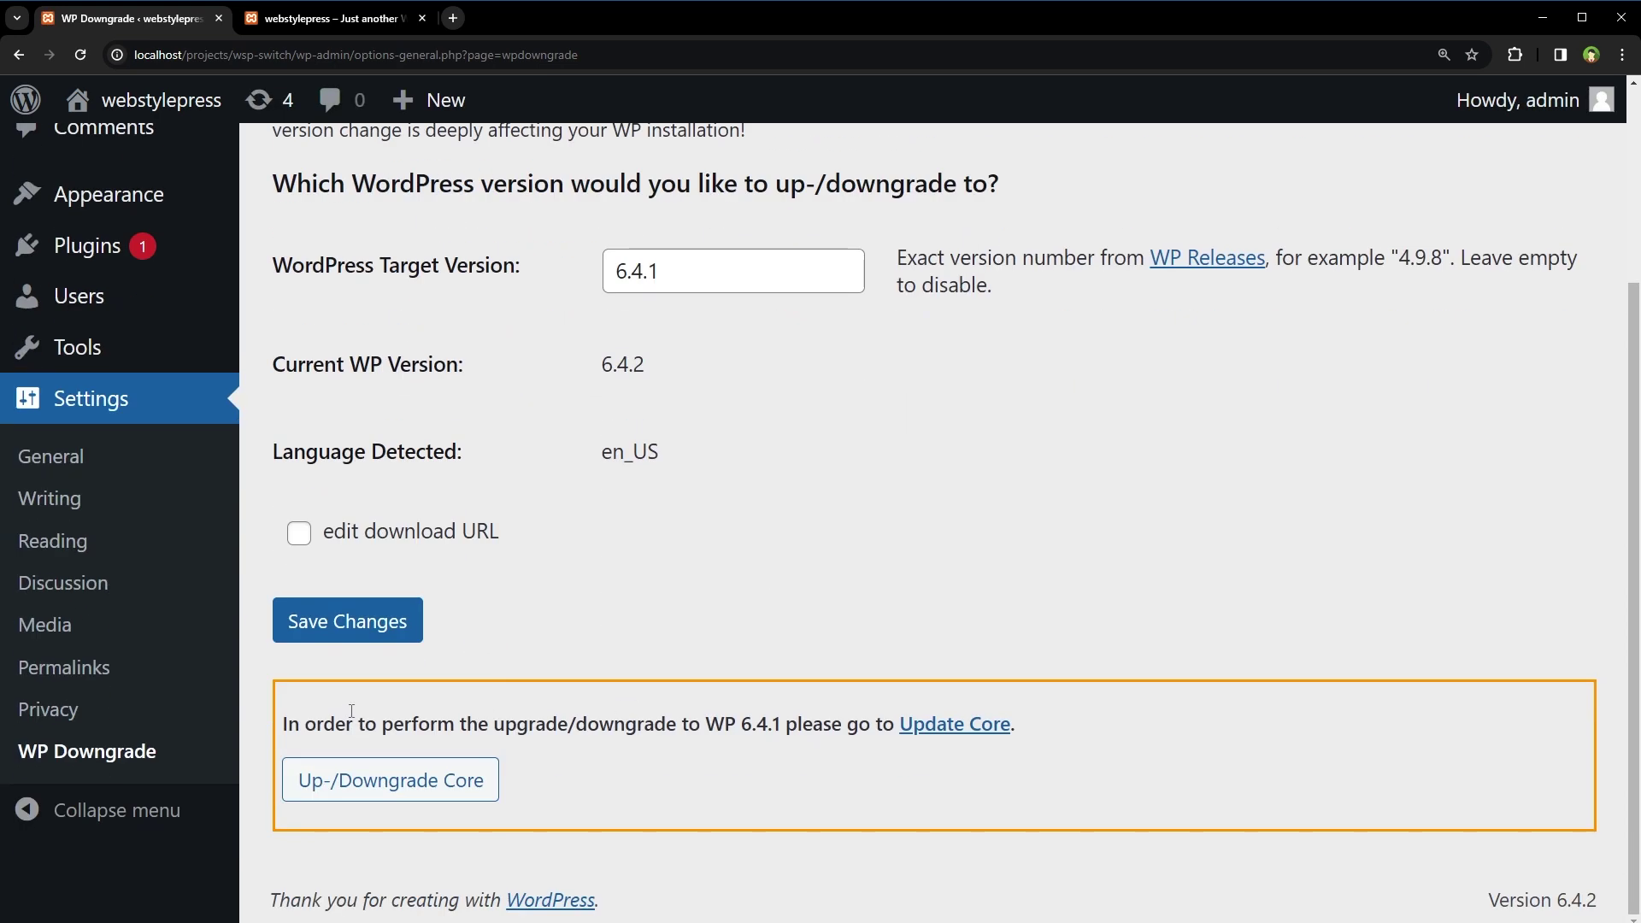
drag(335, 724, 870, 725)
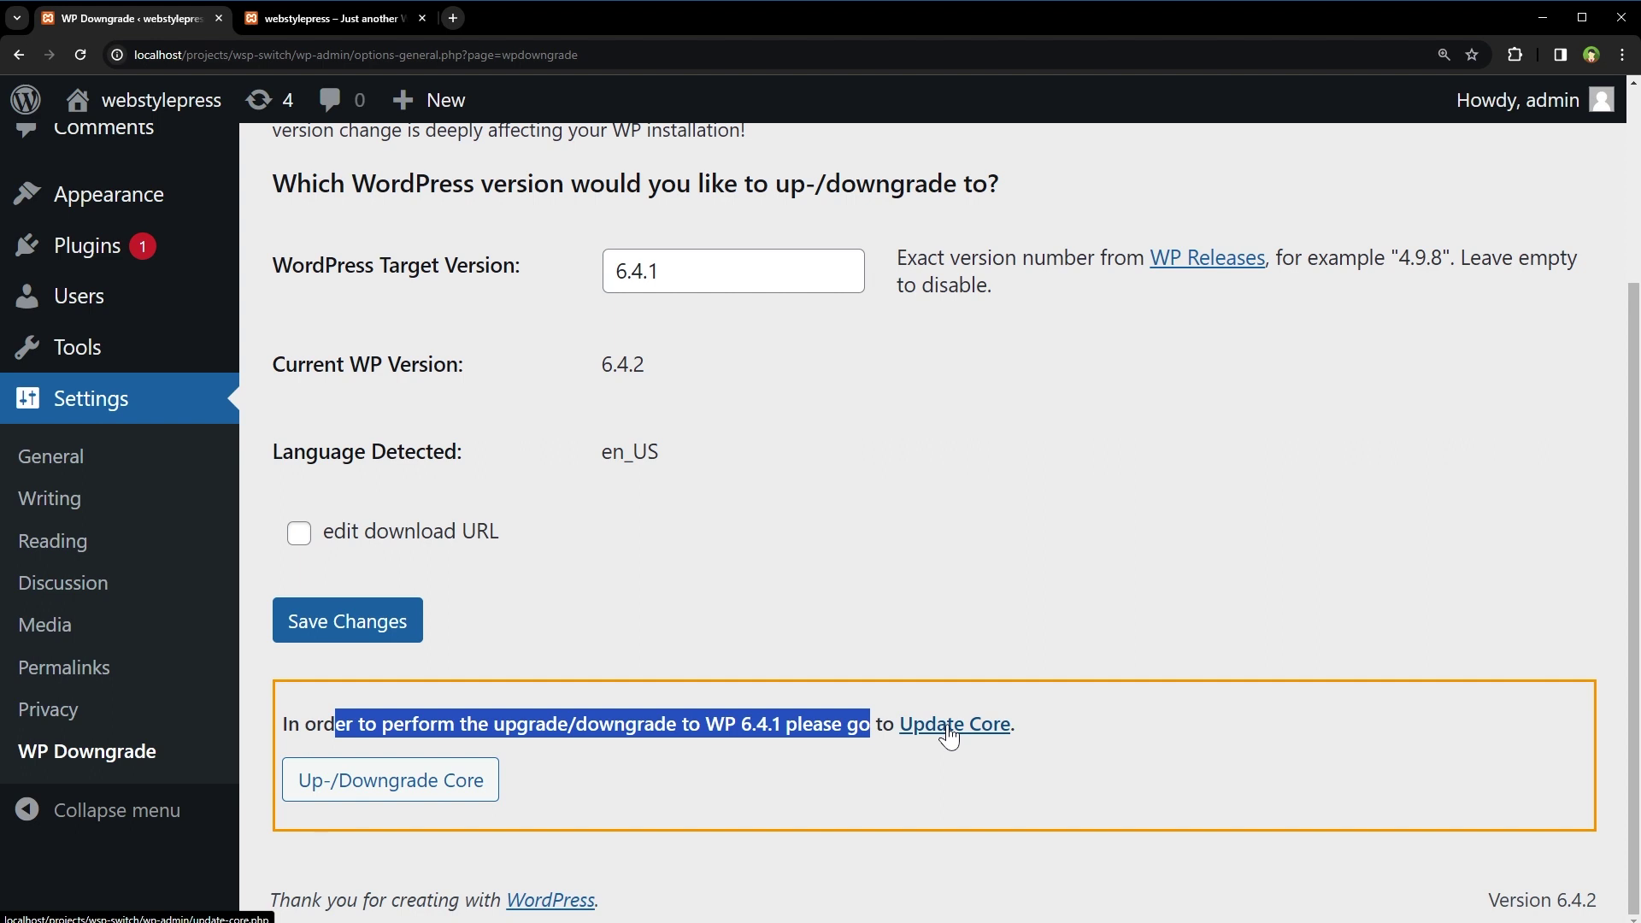
Re-install WordPress 6.4.1 via Update Core, verify it on the About page, and return to Dashboard
click(949, 726)
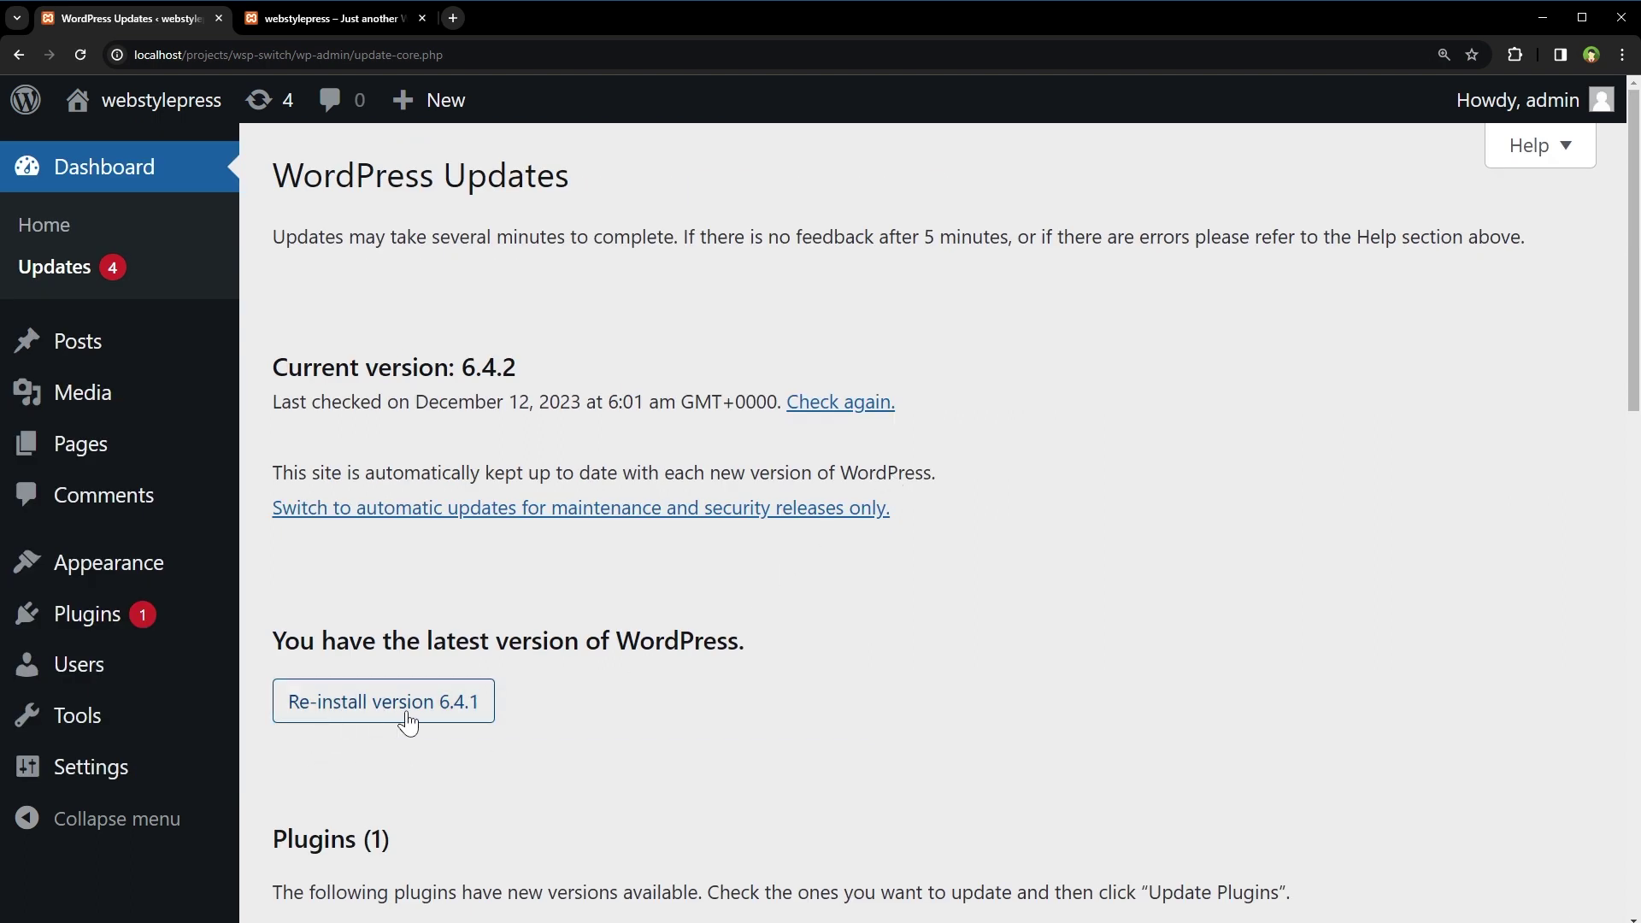
click(448, 719)
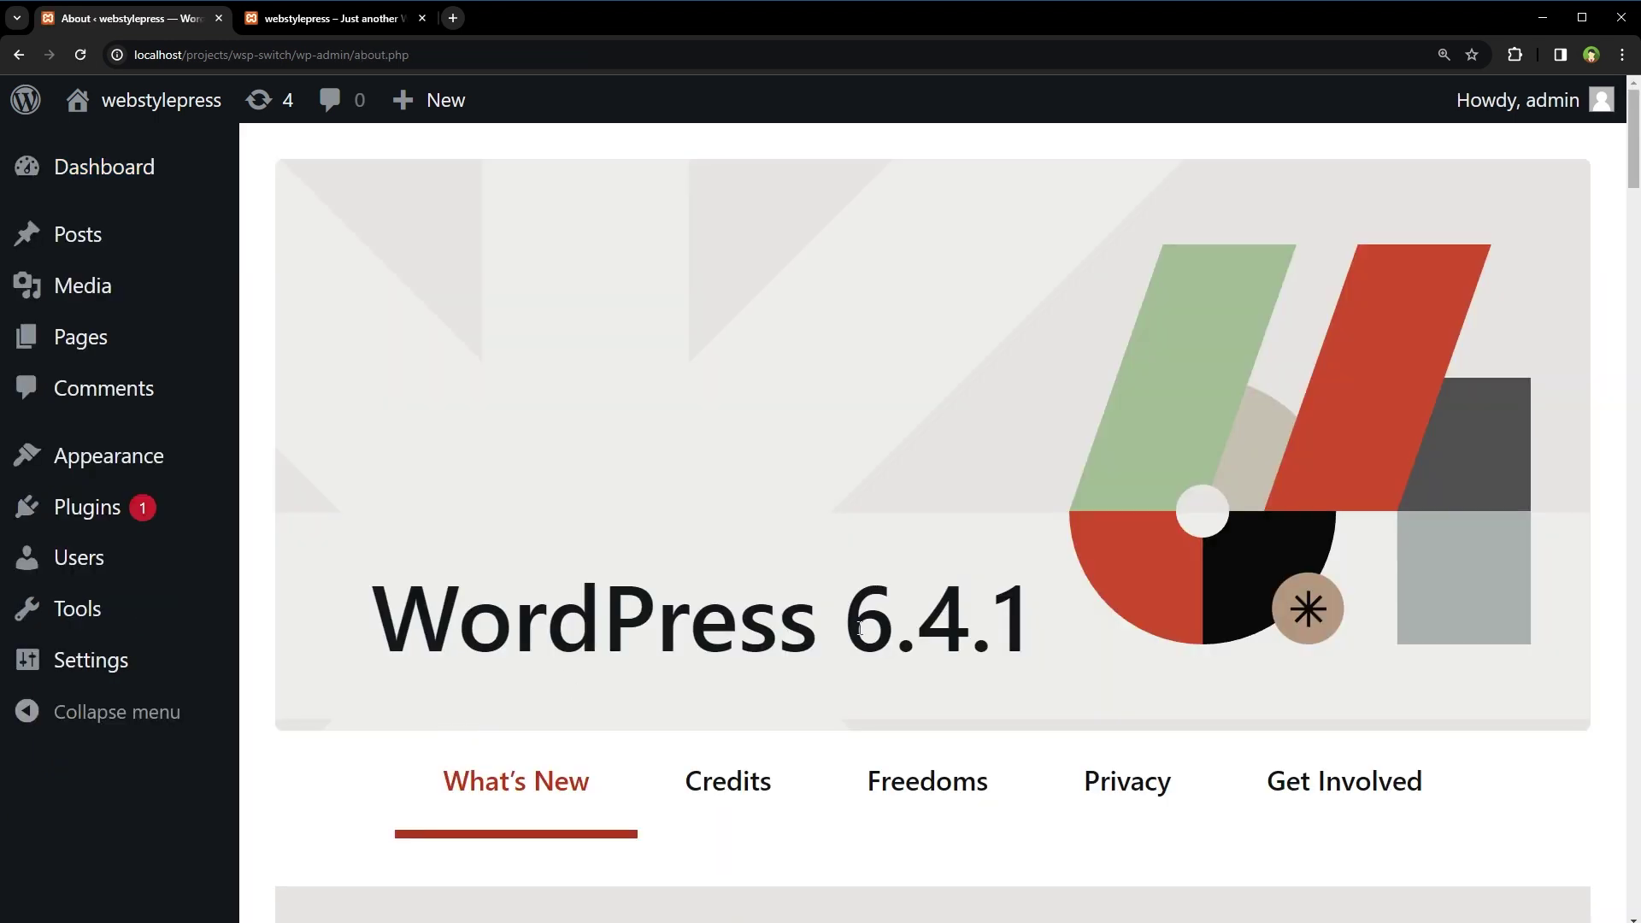
drag(858, 628, 1040, 639)
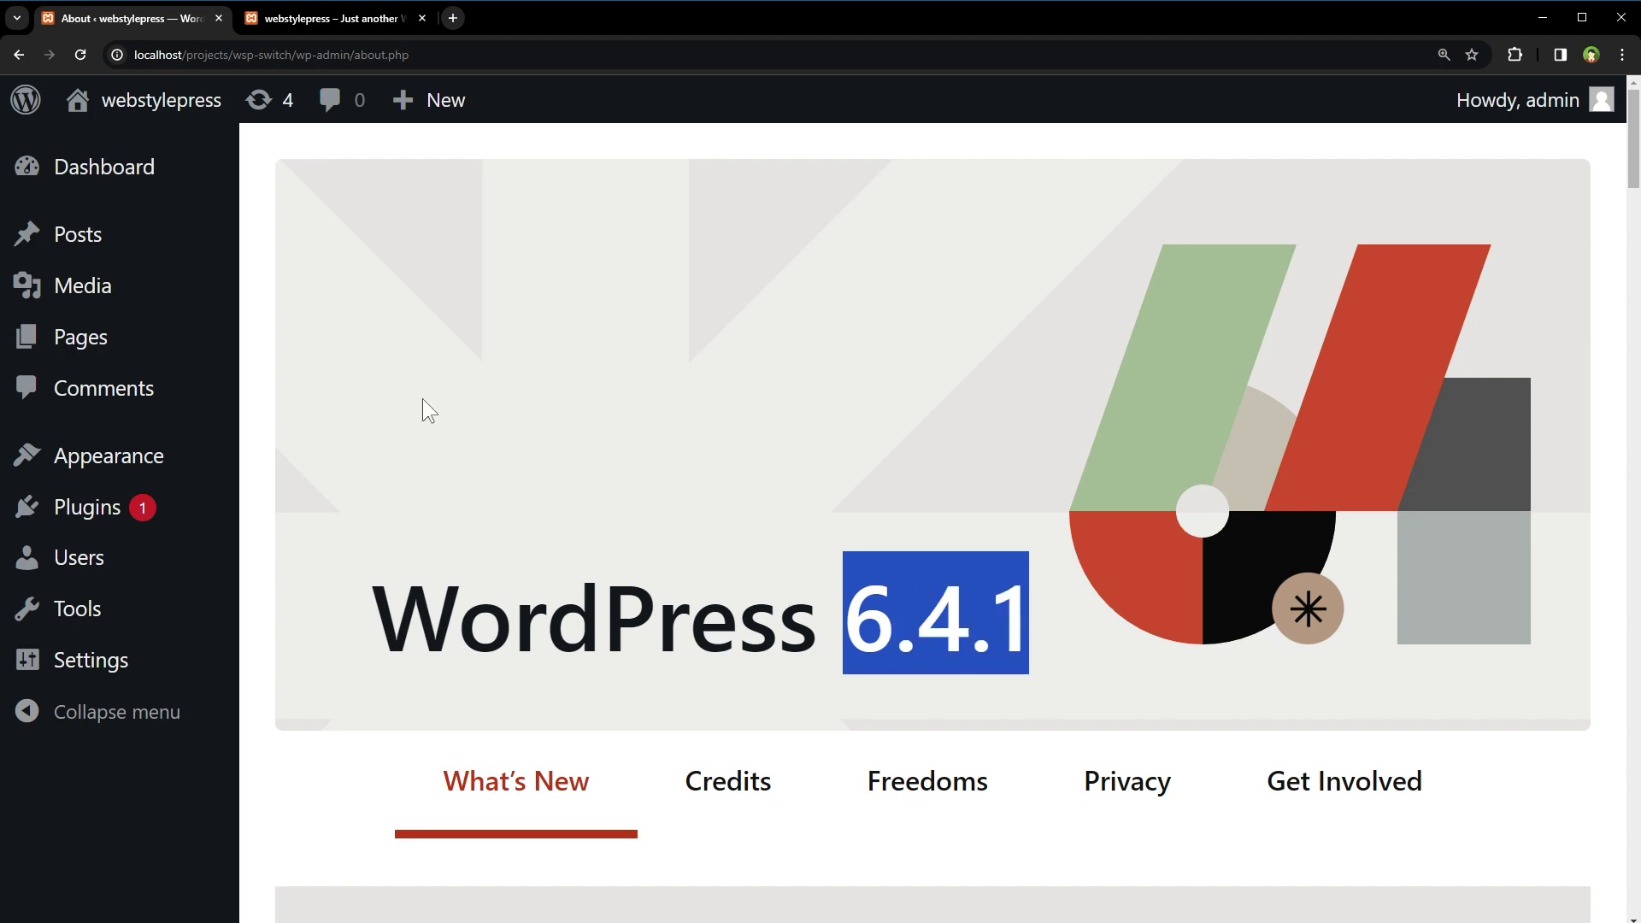
click(146, 168)
Deactivate WP Downgrade in Installed Plugins and check the returning 6.4.2 update notice
mouse_move(78, 640)
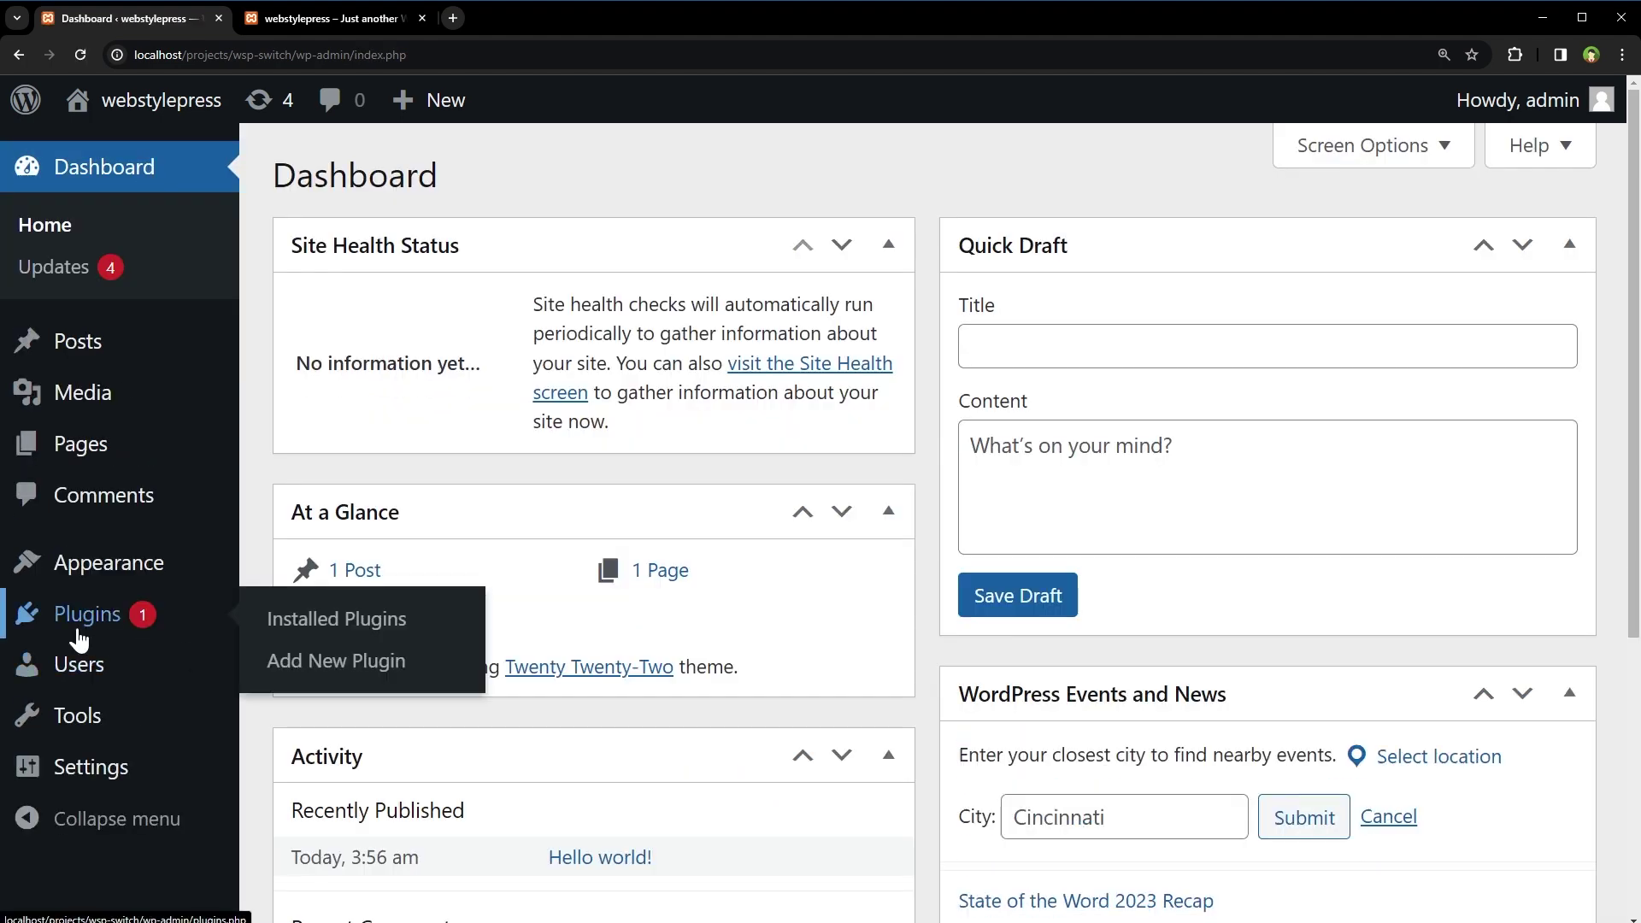
click(330, 630)
scroll(794, 684, down, 5)
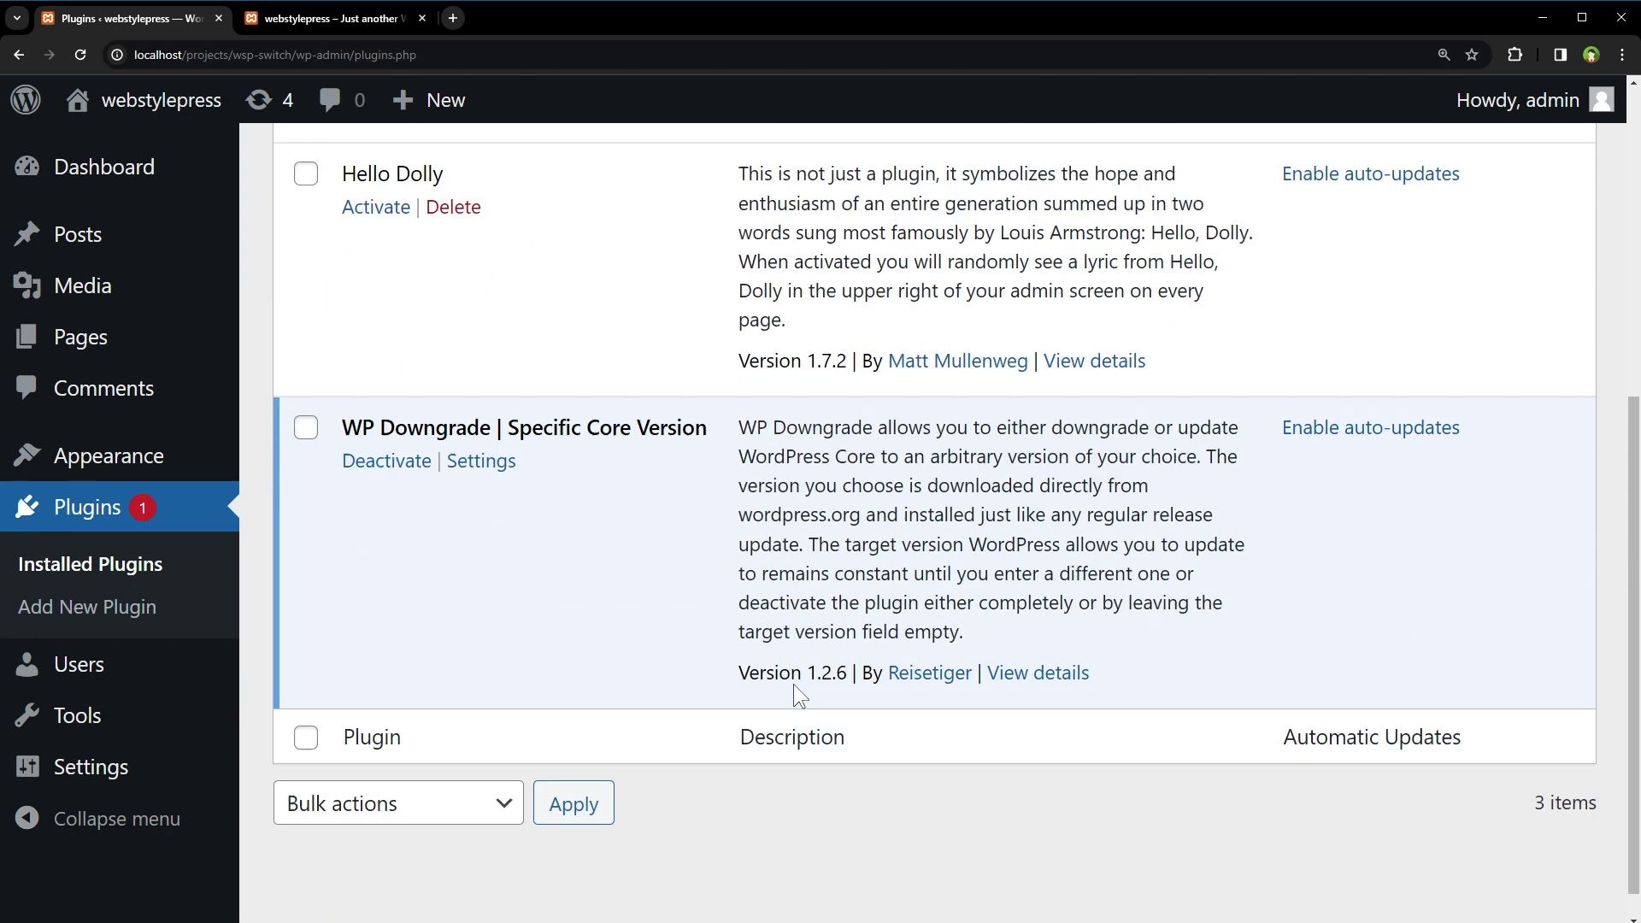
scroll(799, 694, down, 1)
click(380, 426)
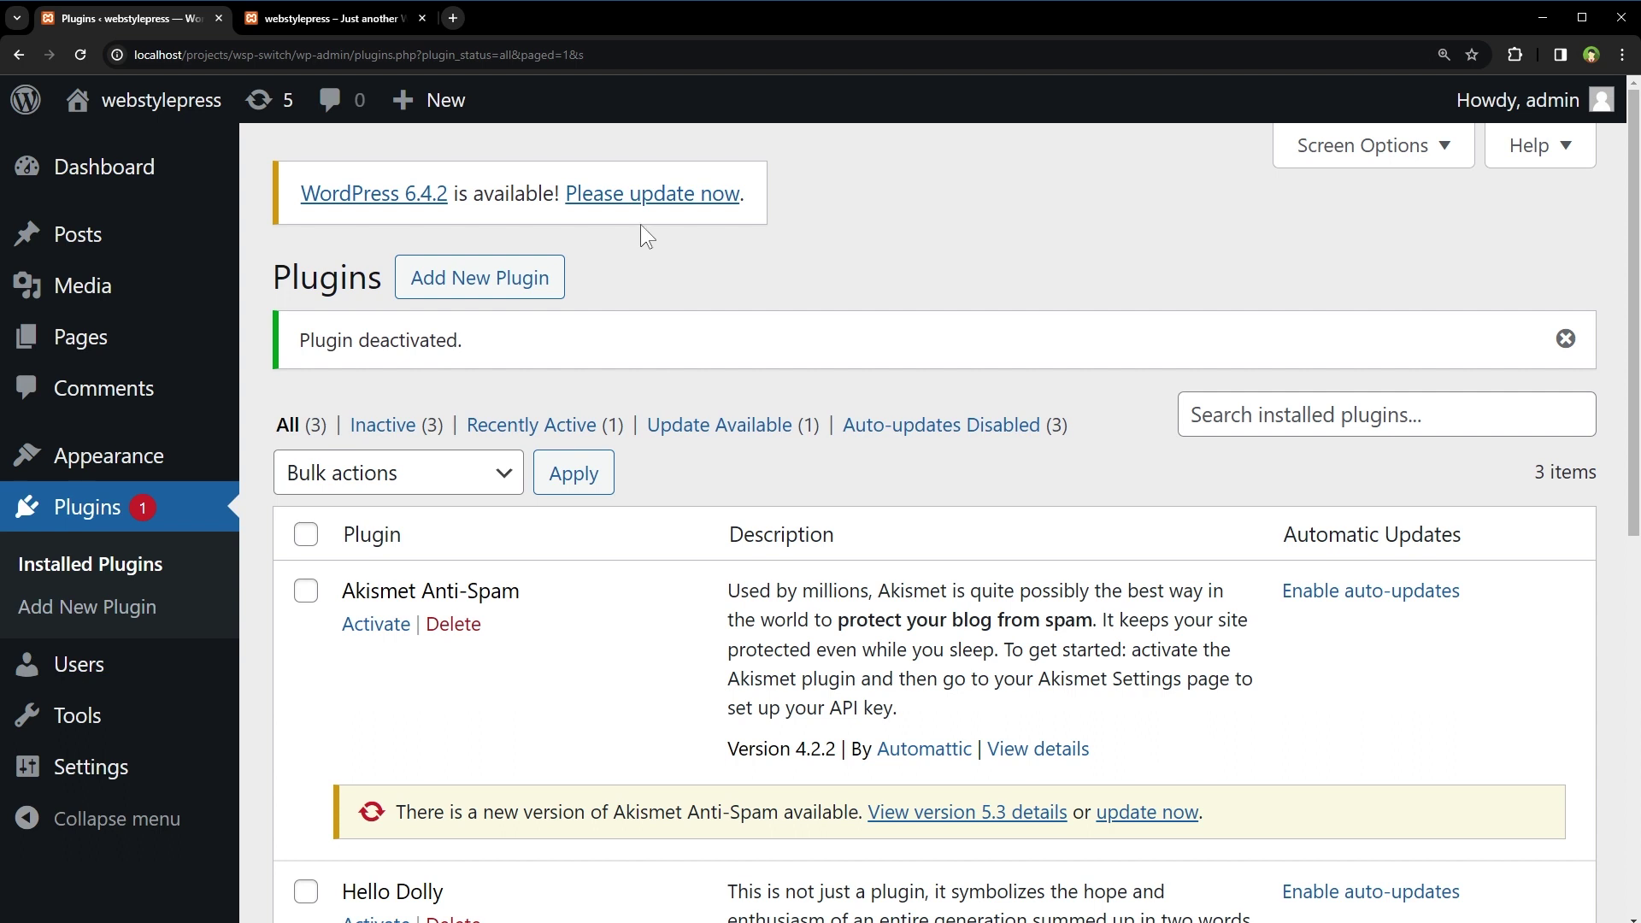
drag(744, 206, 336, 208)
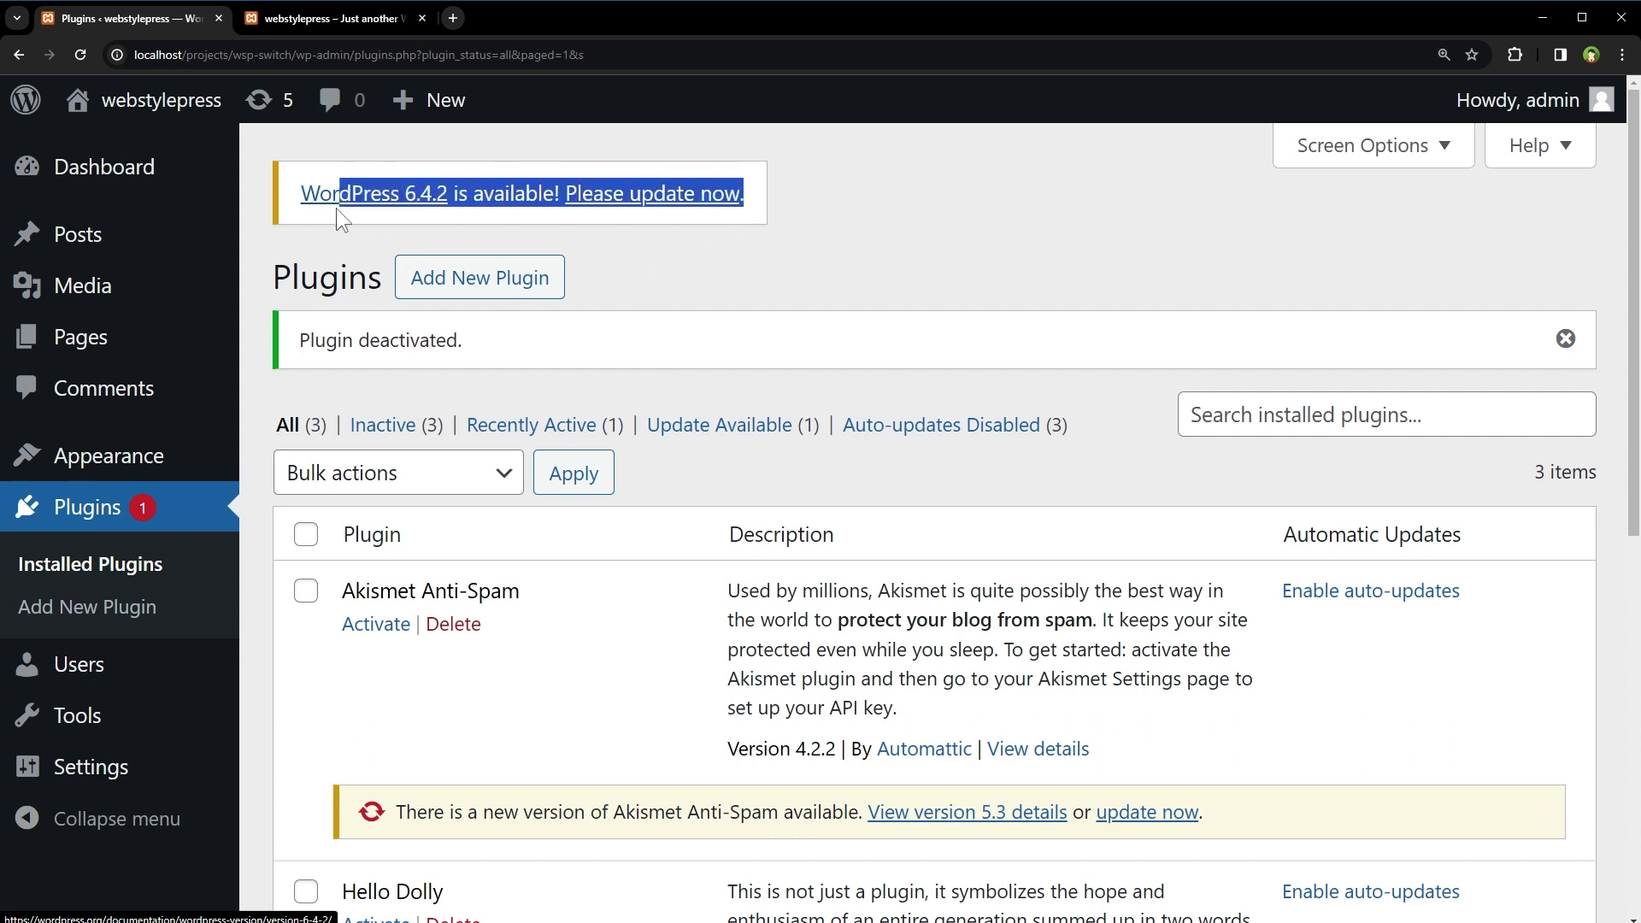
click(751, 270)
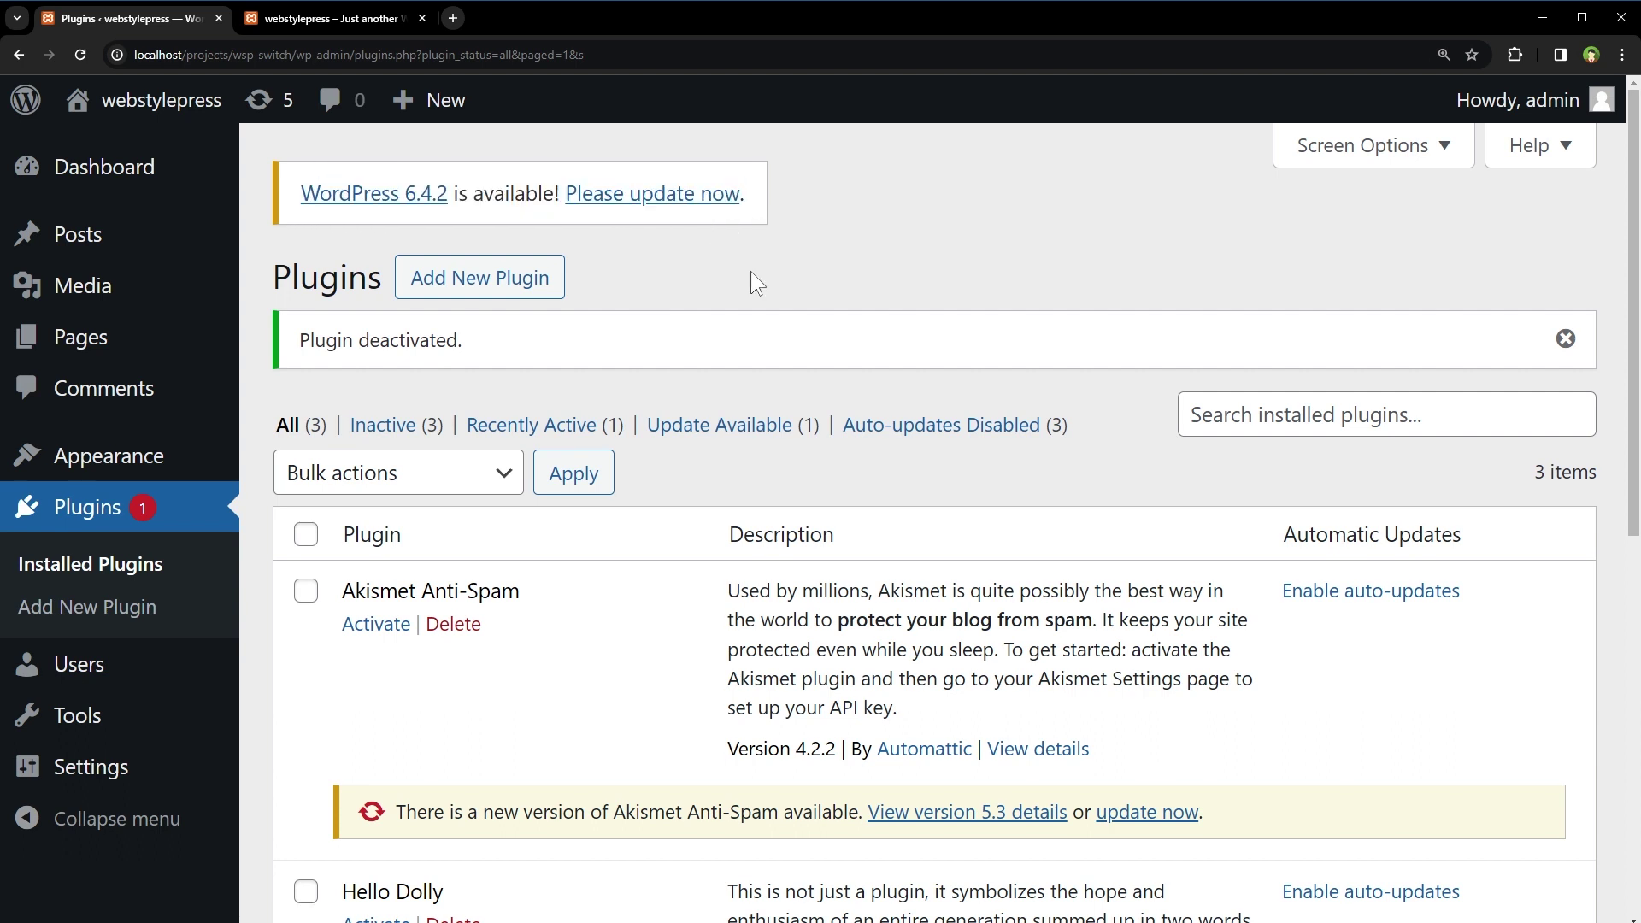